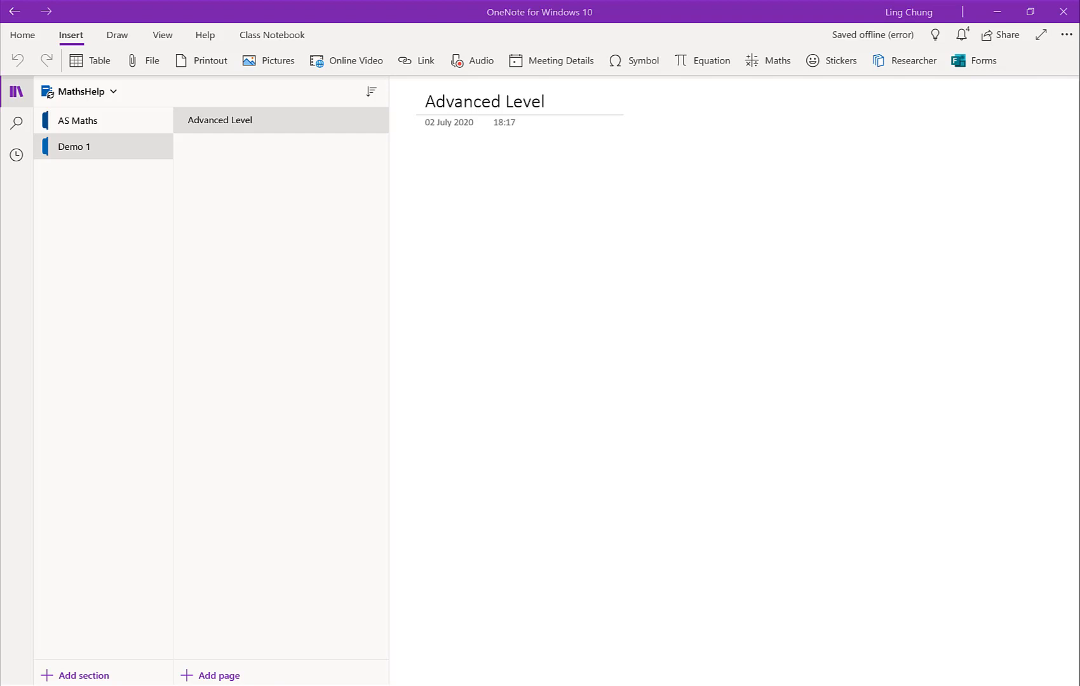
# Step: Add a new section named Demo2 to the MathsHelp notebook
pyautogui.click(75, 675)
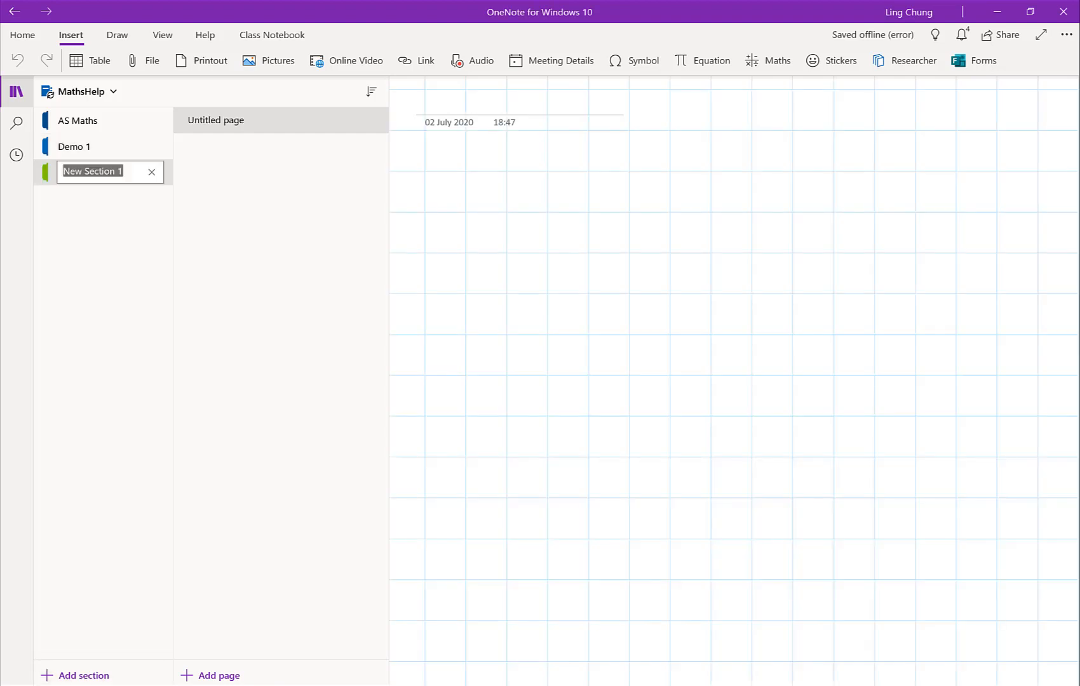
pyautogui.write('Demo2')
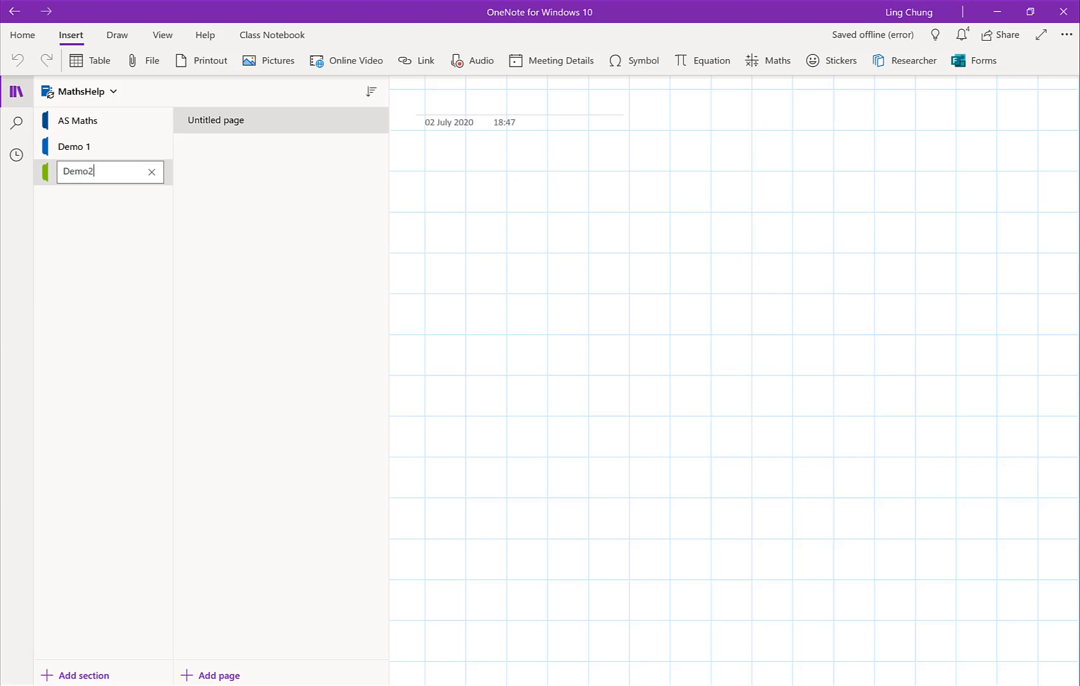
pyautogui.press('Return')
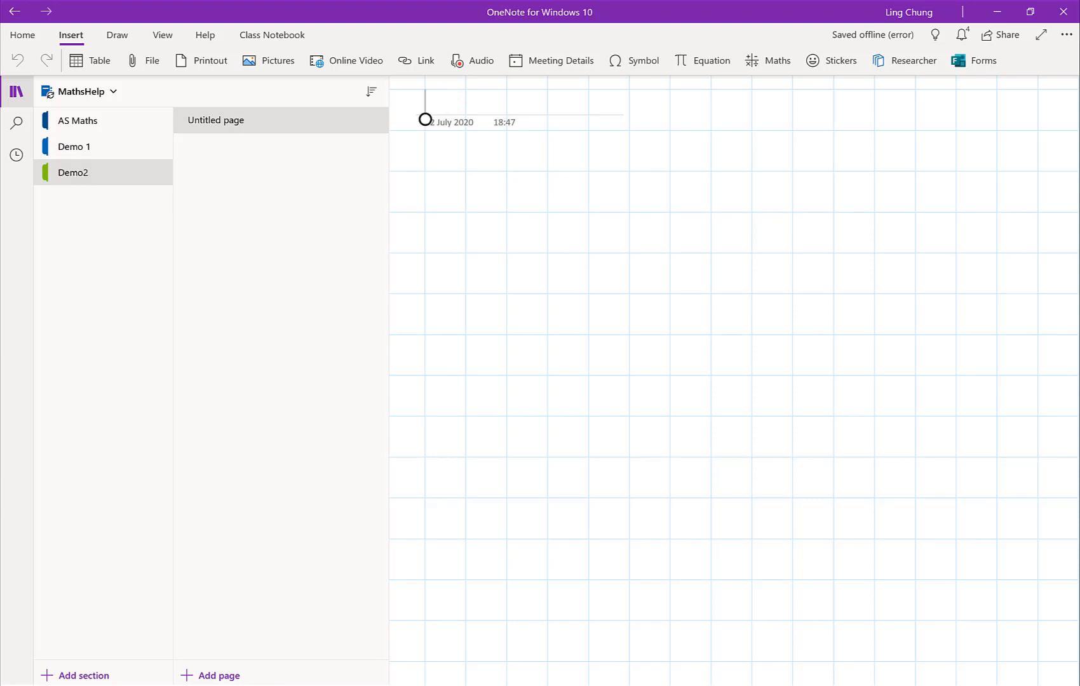
# Step: Title the new page "Beginners Level" and insert a 6 x 4 table below the title
pyautogui.write('Beg')
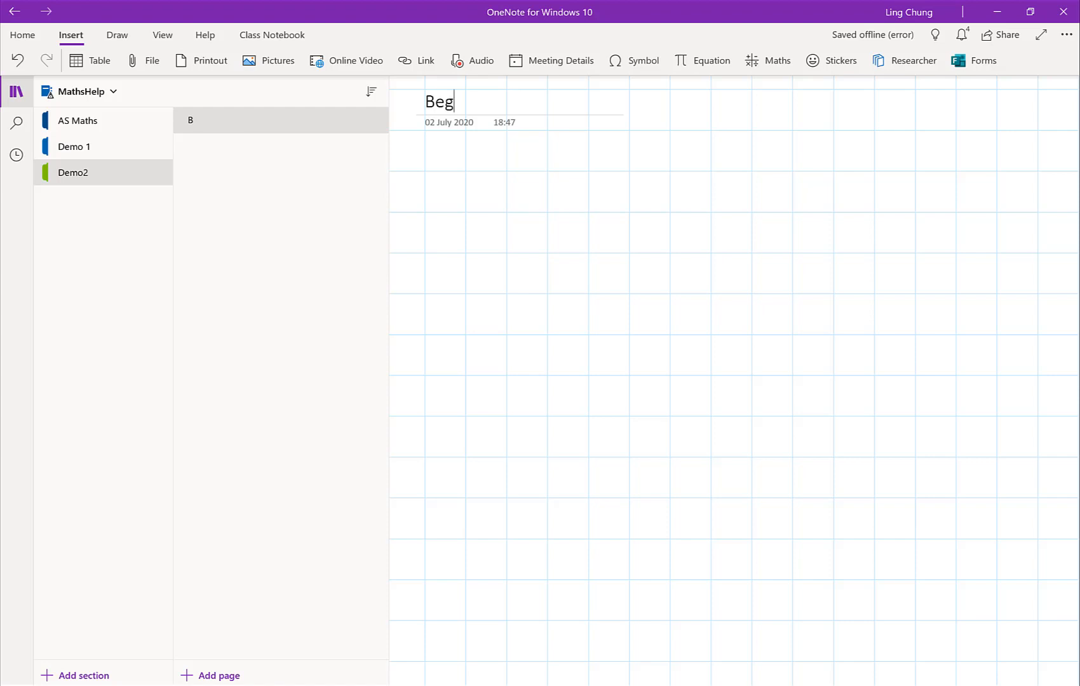
pyautogui.write('inners Level')
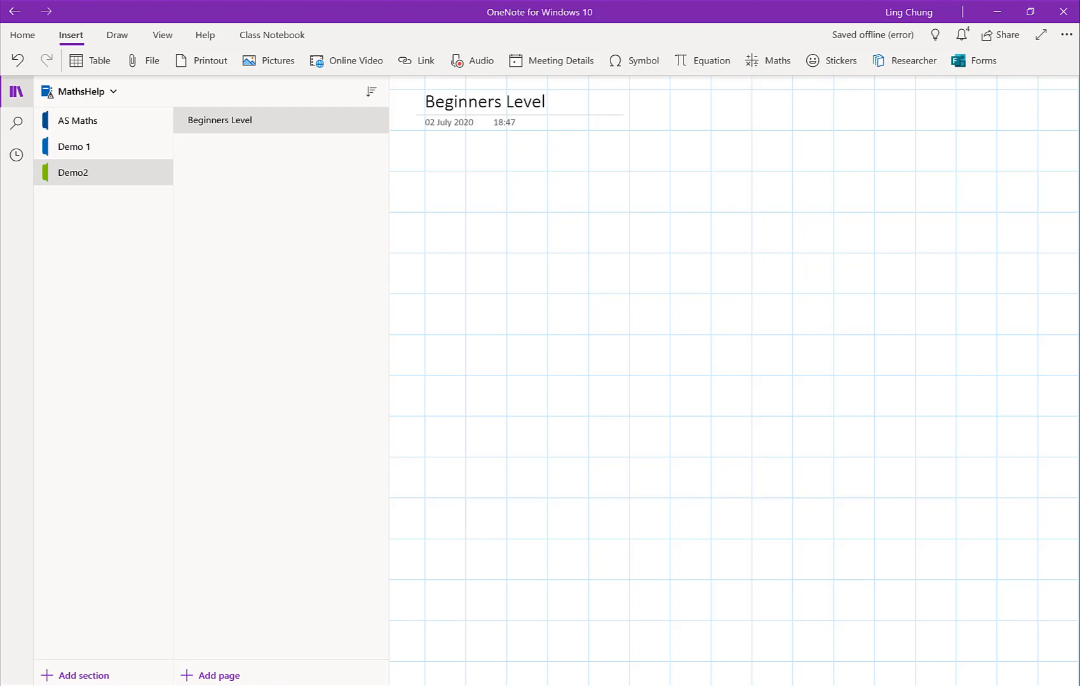
pyautogui.click(91, 61)
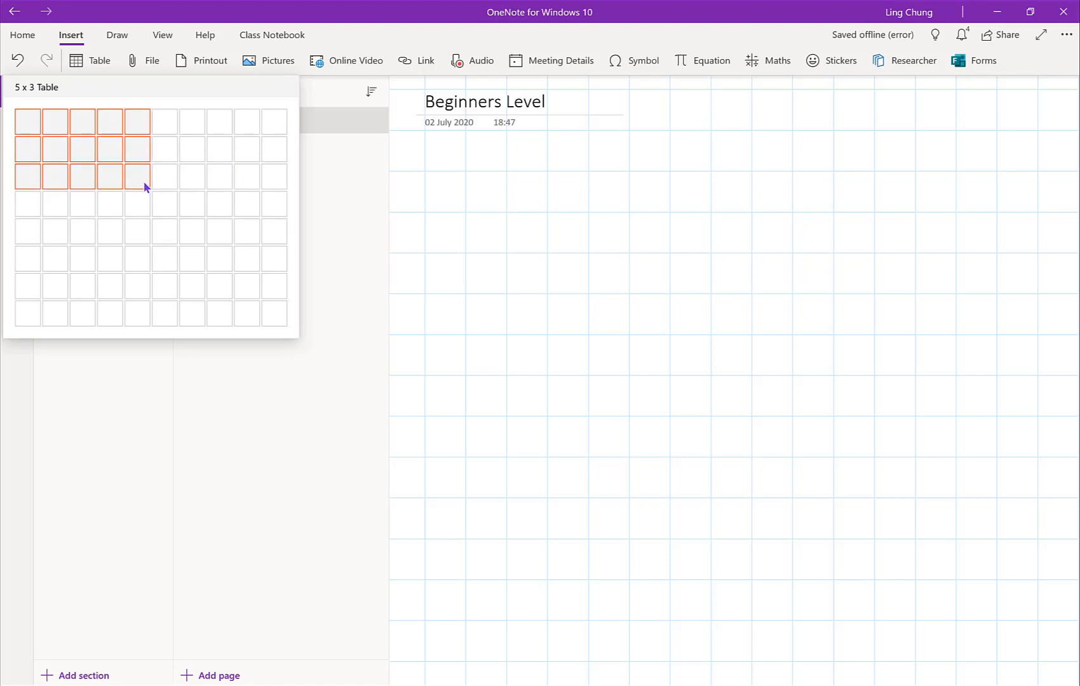
pyautogui.click(158, 211)
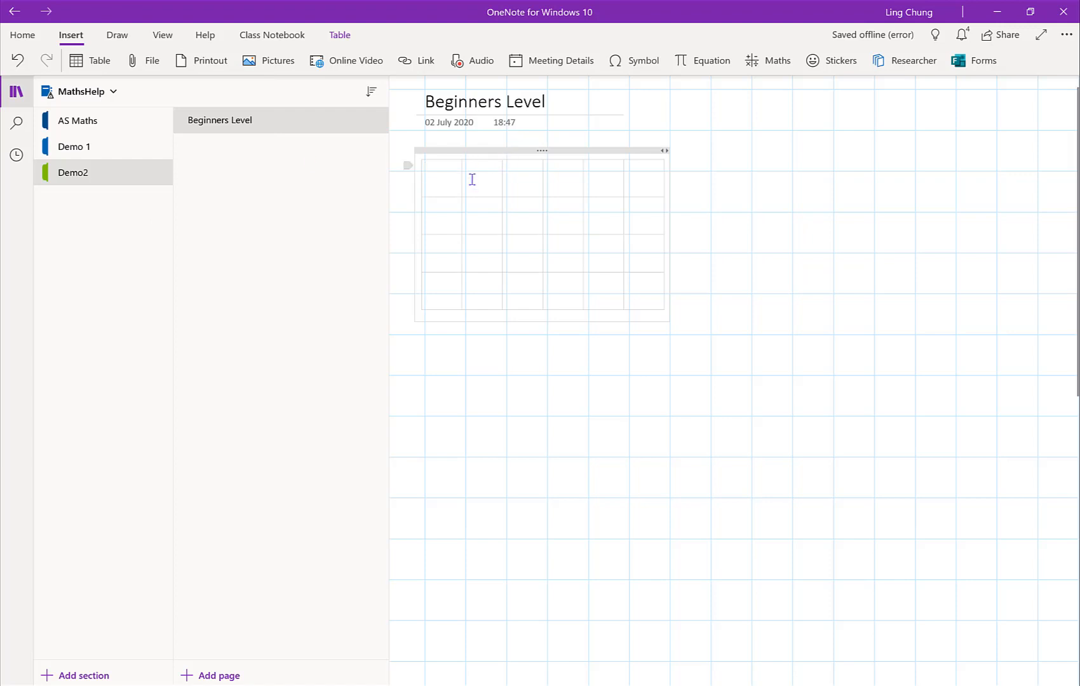
# Step: Insert the Calculating Probabilities PDF from the Documents folder as a printout on the page
pyautogui.click(152, 64)
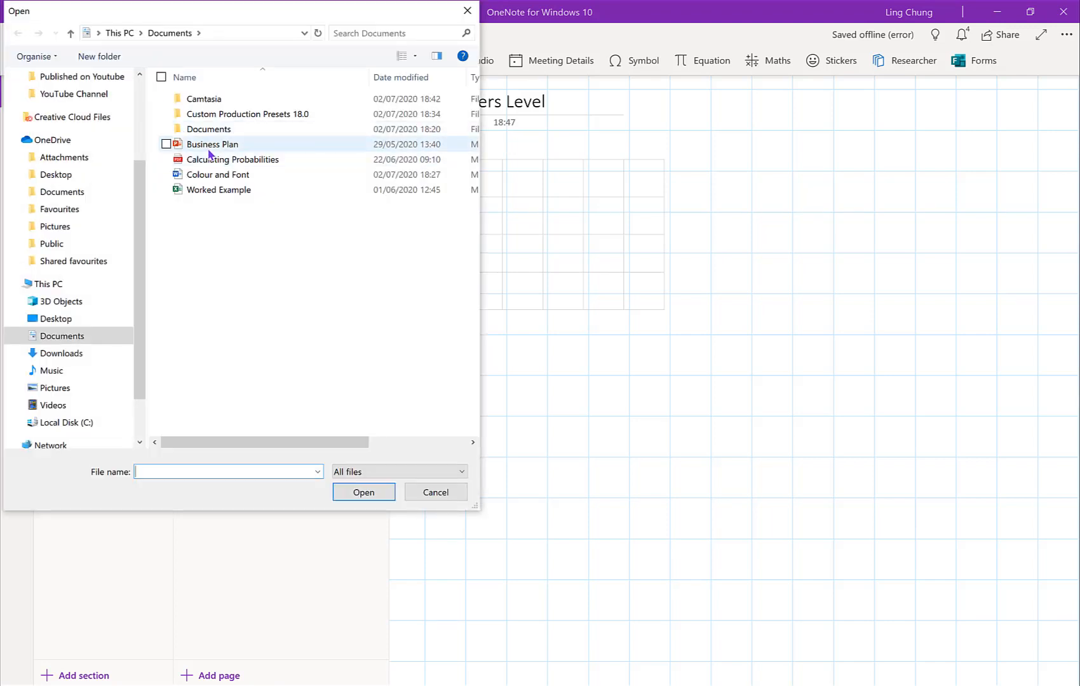
pyautogui.click(209, 161)
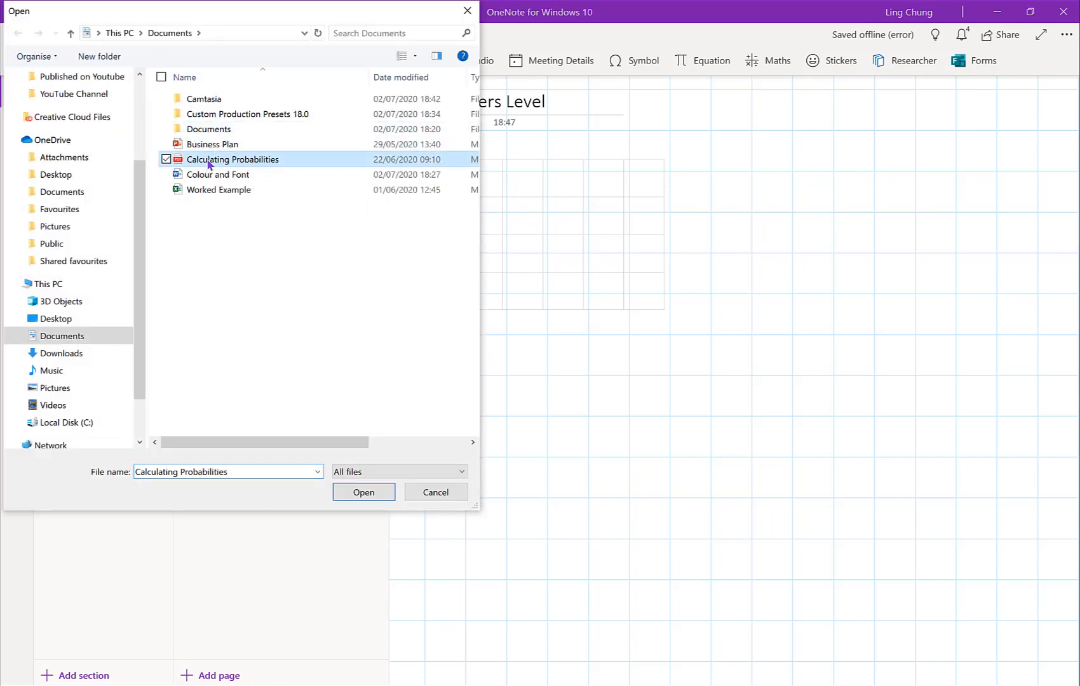
pyautogui.doubleClick(208, 160)
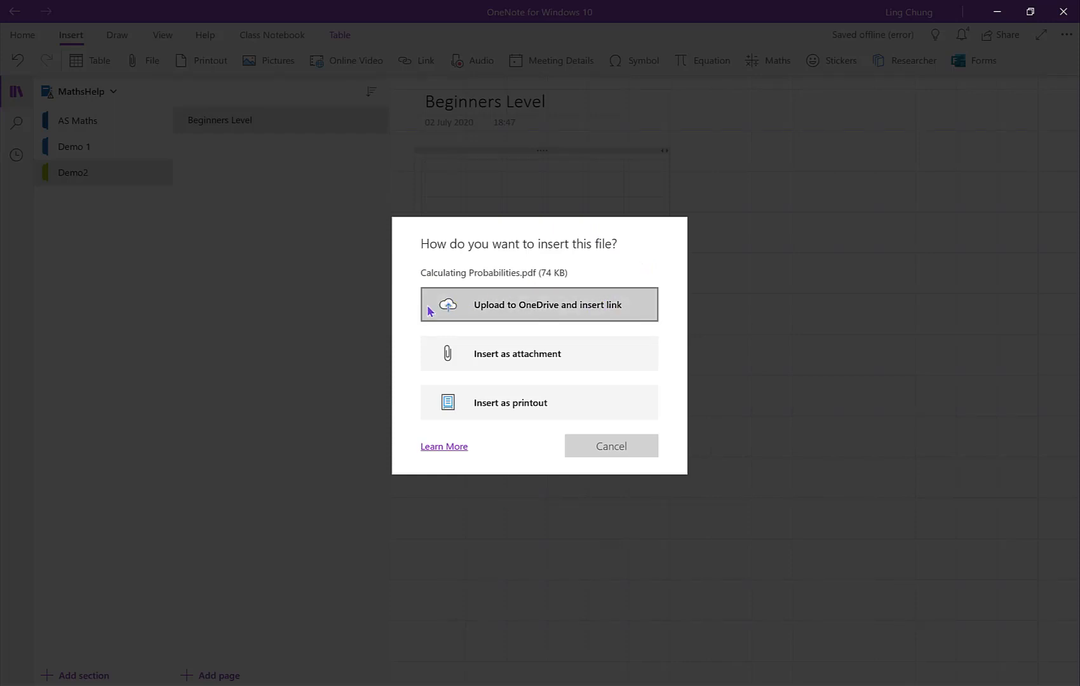
pyautogui.click(544, 407)
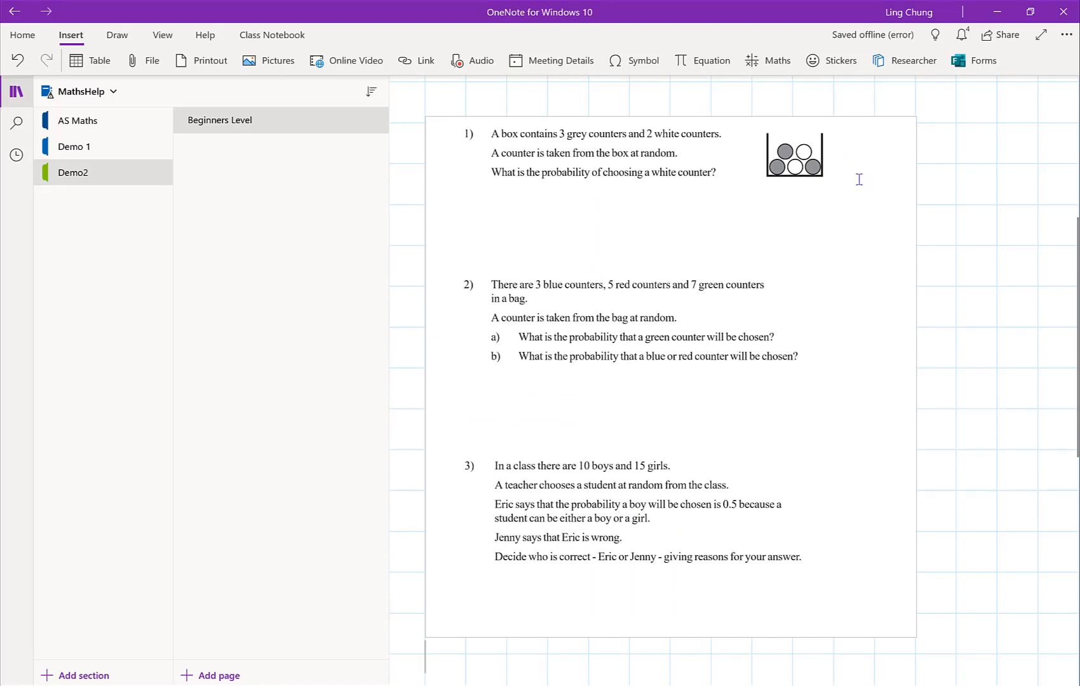
# Step: Insert the Colour and Font Word document from the Documents folder as an attachment
pyautogui.click(138, 65)
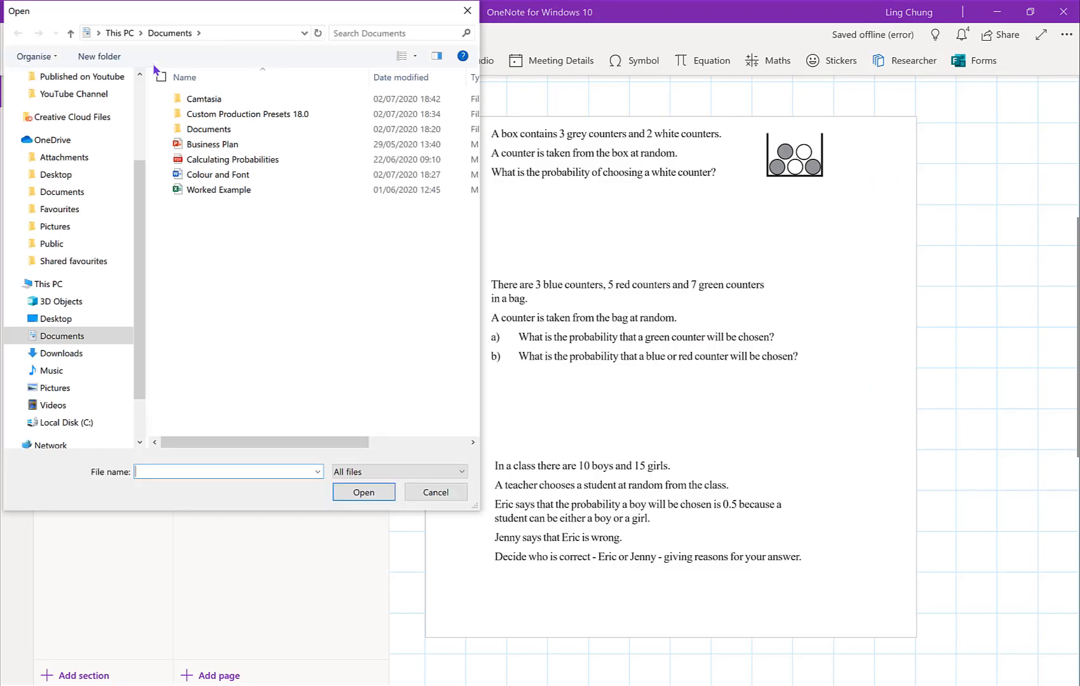
pyautogui.doubleClick(201, 176)
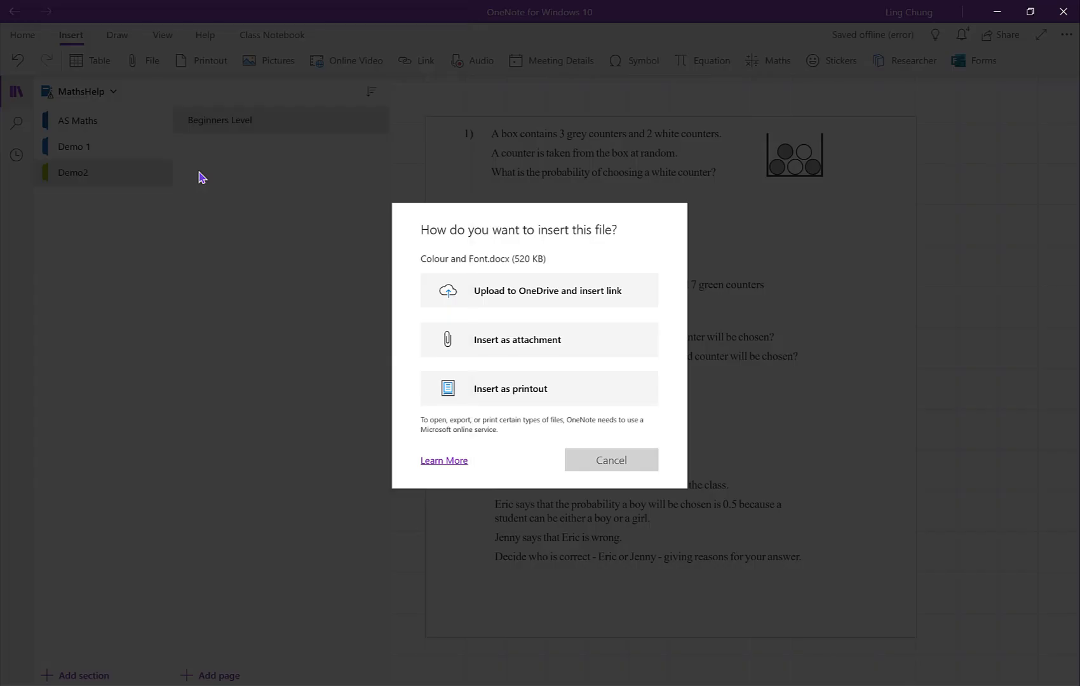
pyautogui.click(556, 343)
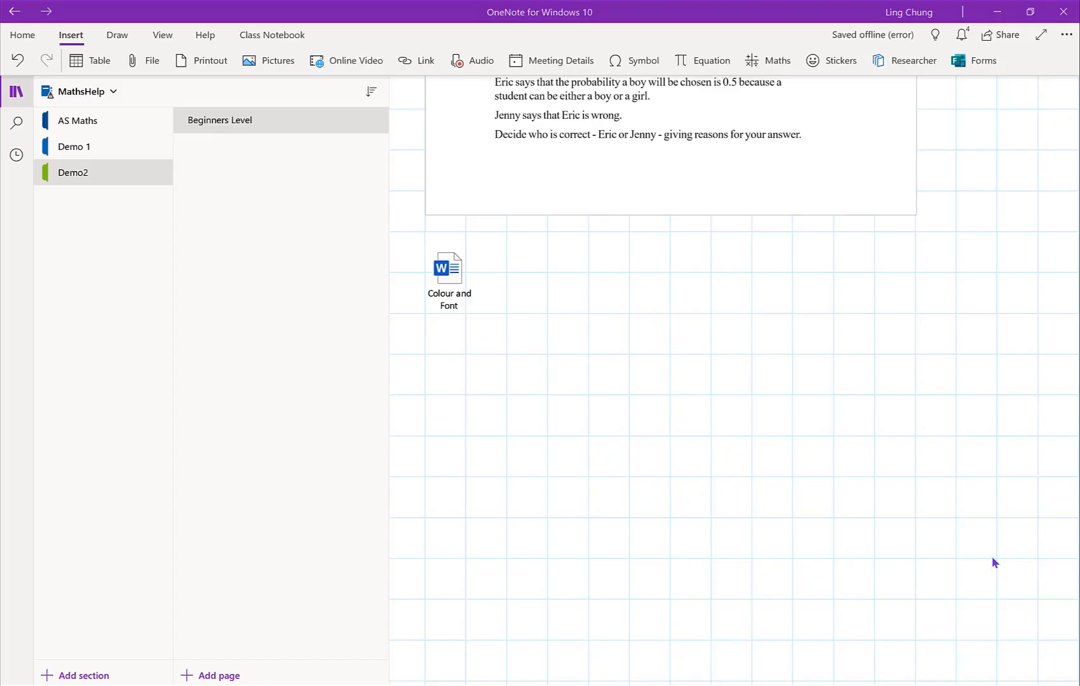
pyautogui.hotkey('alt', 'n')
pyautogui.press('o')
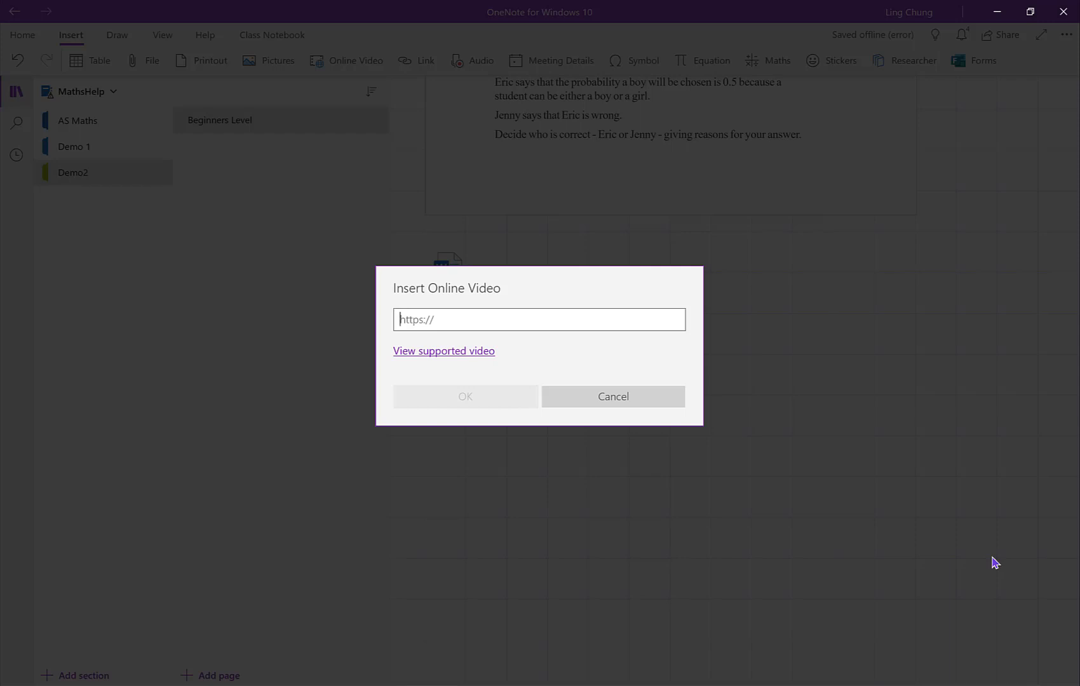
pyautogui.write('https://youtu.be/ULuk9zIaelw')
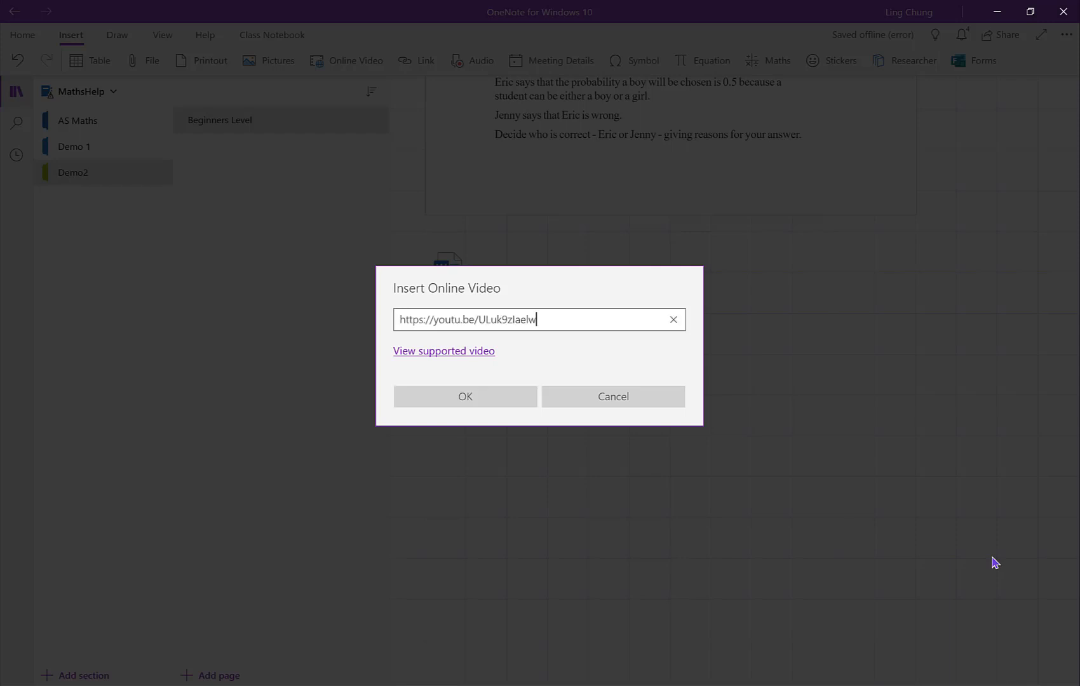
pyautogui.press('Return')
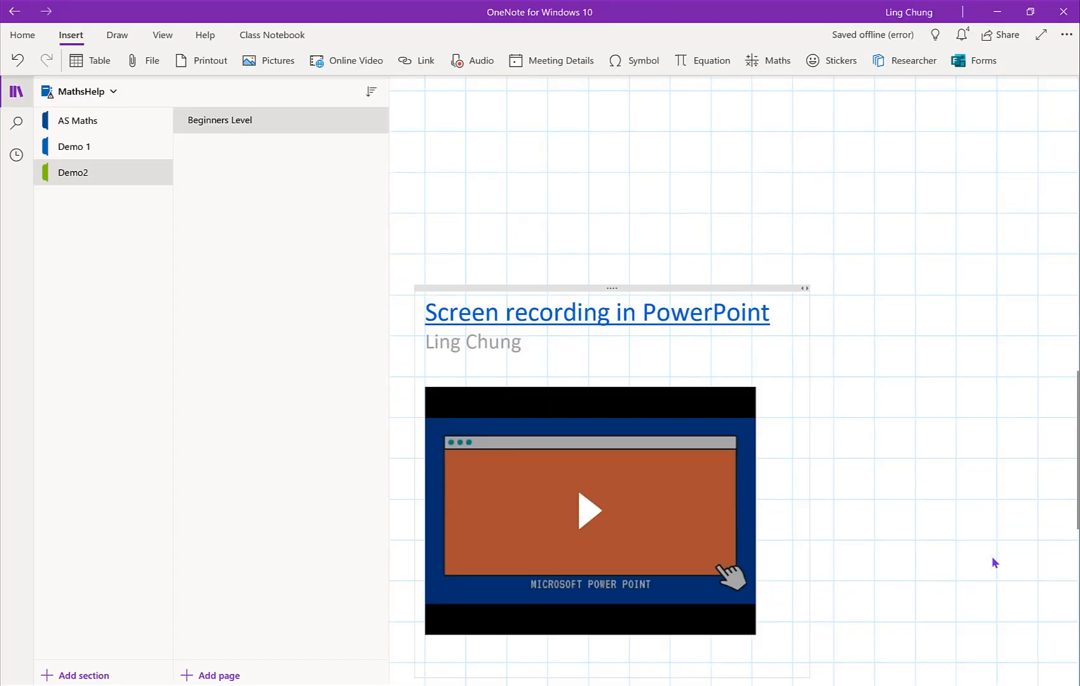
# Step: Insert the straight-line graph picture from a file below the video
pyautogui.click(285, 64)
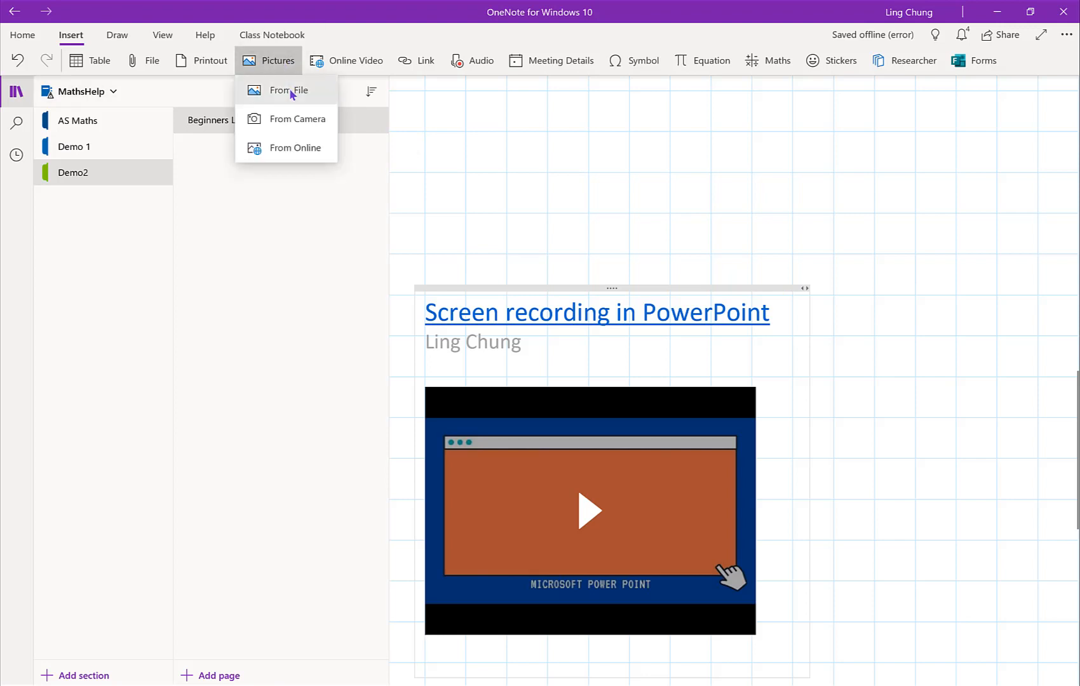
pyautogui.click(289, 89)
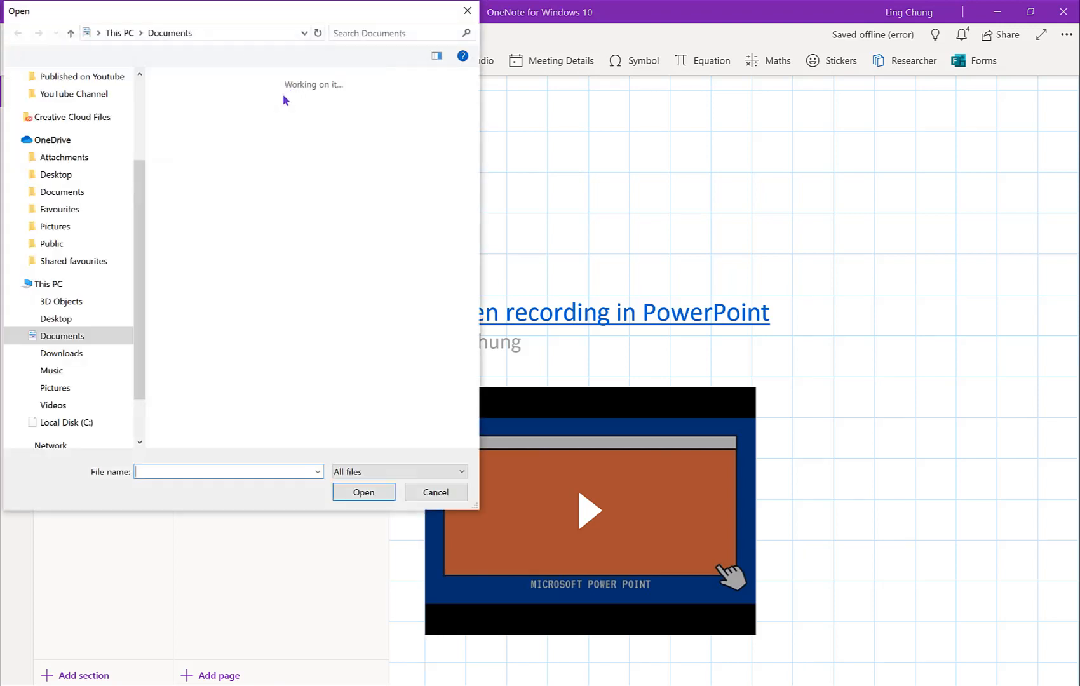
pyautogui.doubleClick(265, 122)
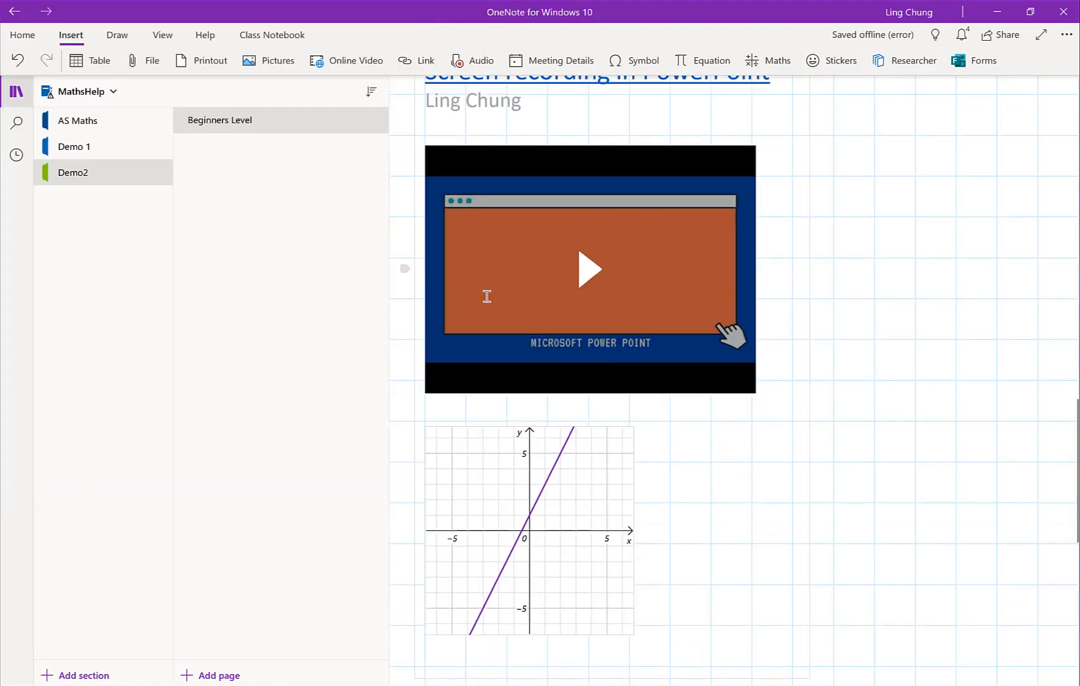
# Step: Record an audio clip about 4 seconds long below the graph and play it back
pyautogui.scroll(-3, 653, 466)
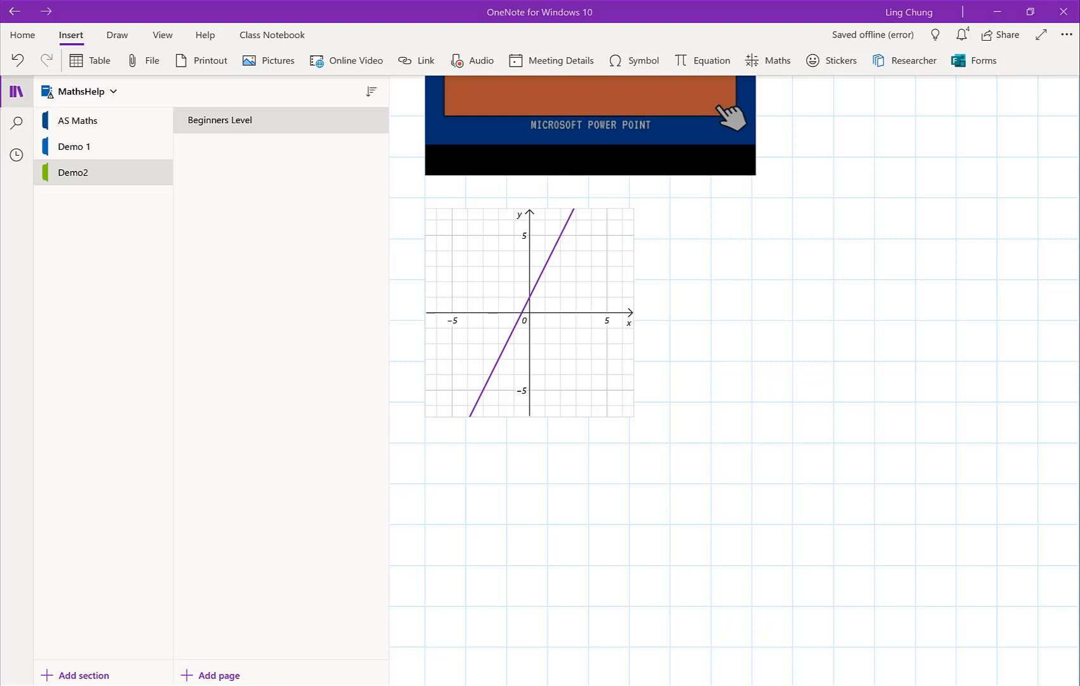
pyautogui.click(472, 60)
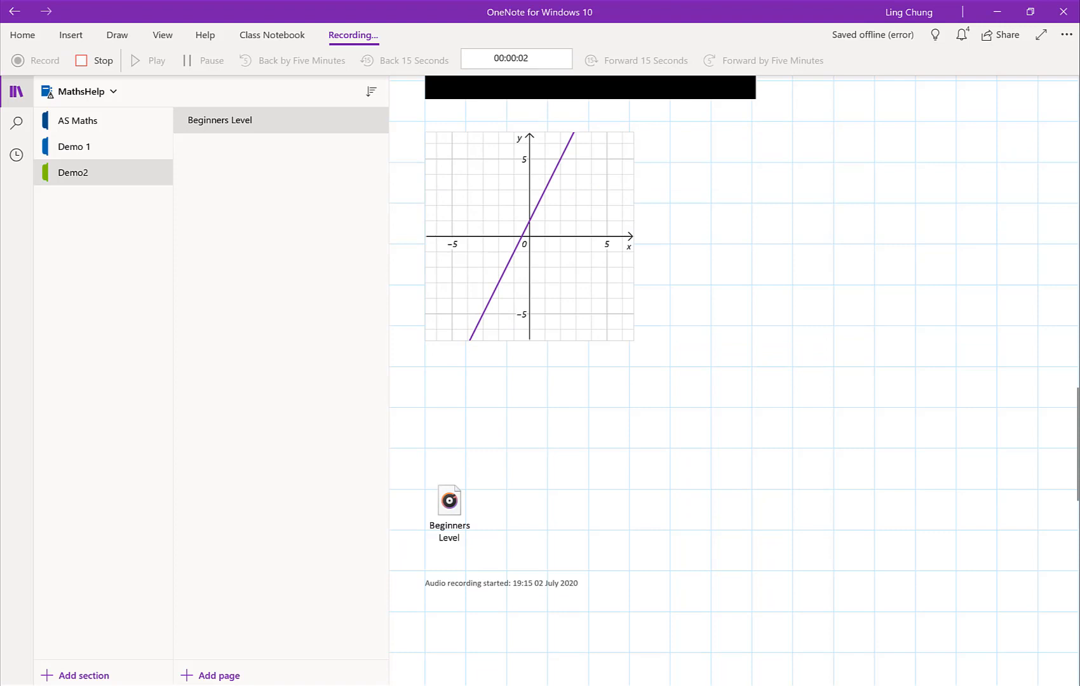
pyautogui.click(94, 60)
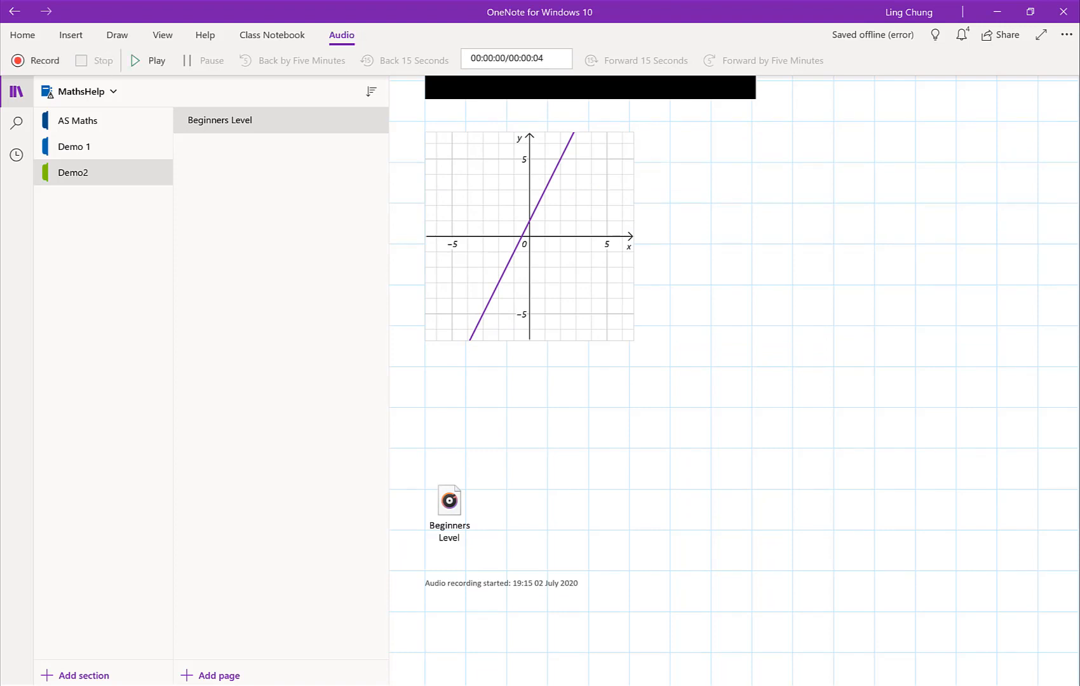
pyautogui.click(148, 61)
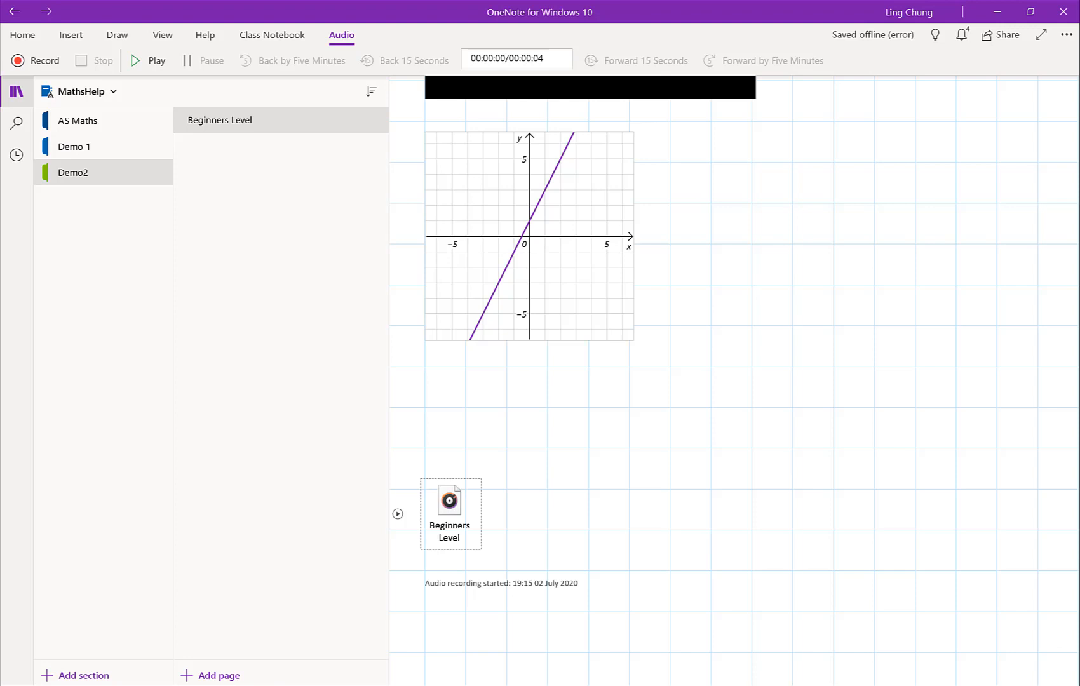
# Step: Insert an empty equation below the audio recording and display the available equation structures
pyautogui.hotkey('alt', 'n')
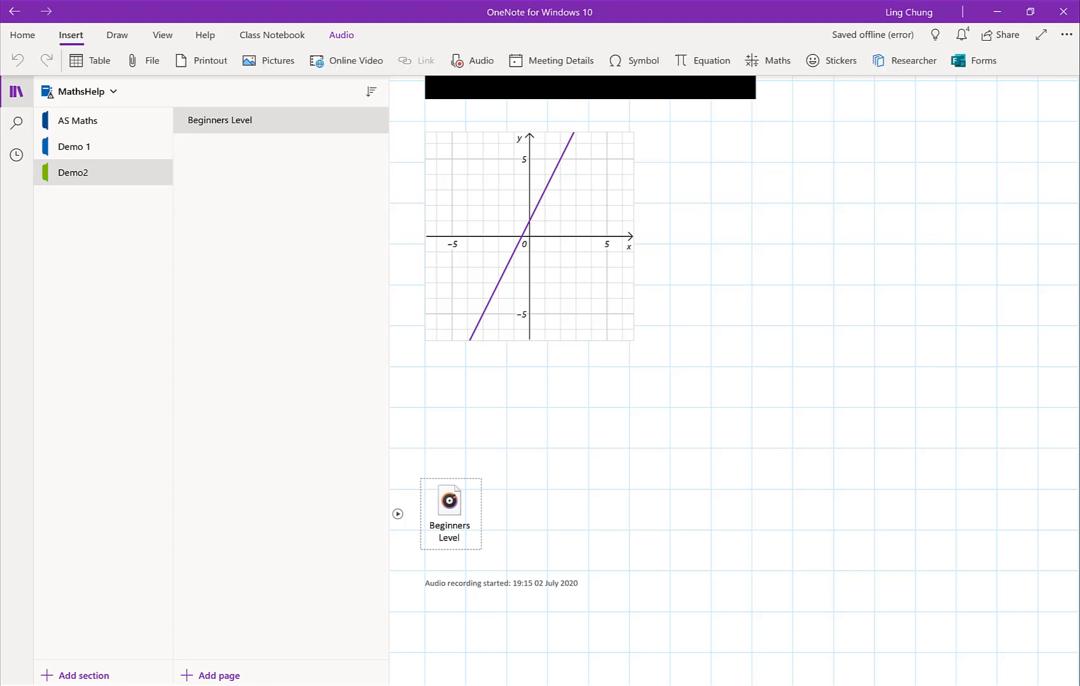
pyautogui.hotkey('alt', '=')
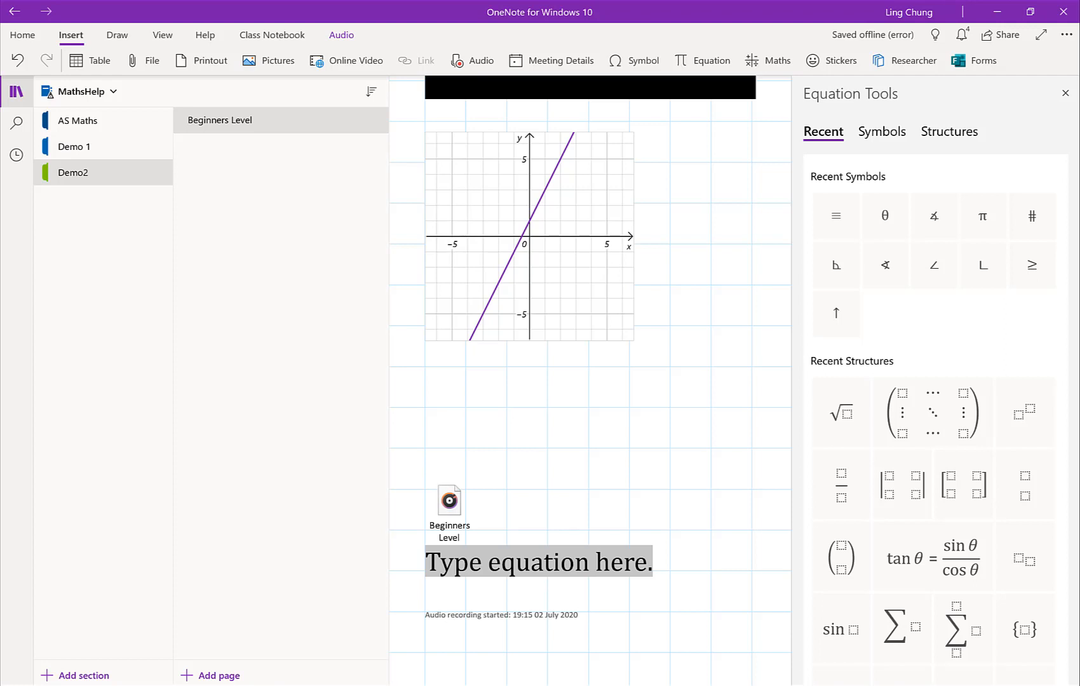
pyautogui.click(950, 132)
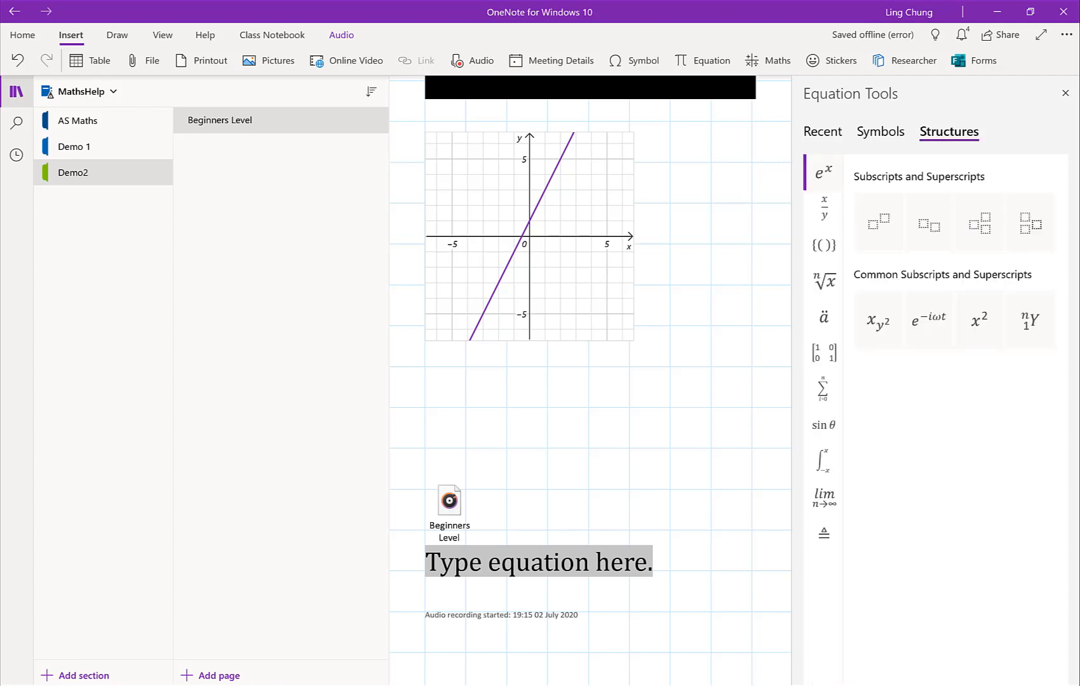
# Step: Examine the equation structure categories from fractions to functions, and check the Maths assistant for the empty equation
pyautogui.click(824, 209)
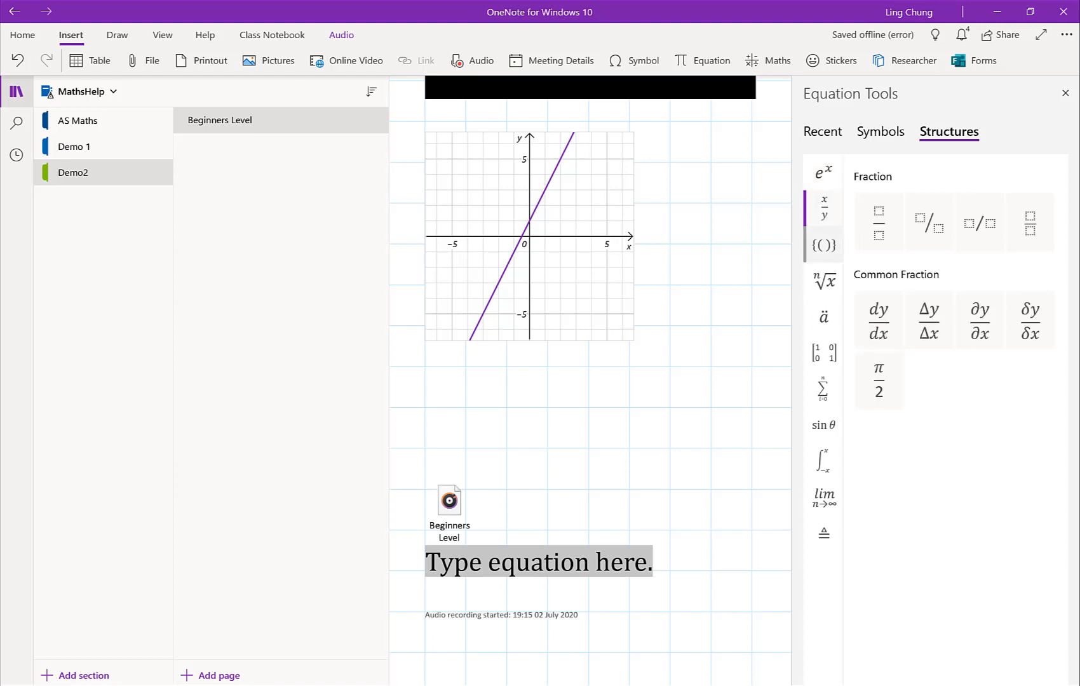
pyautogui.click(824, 245)
pyautogui.click(825, 281)
pyautogui.click(824, 317)
pyautogui.click(825, 353)
pyautogui.click(824, 388)
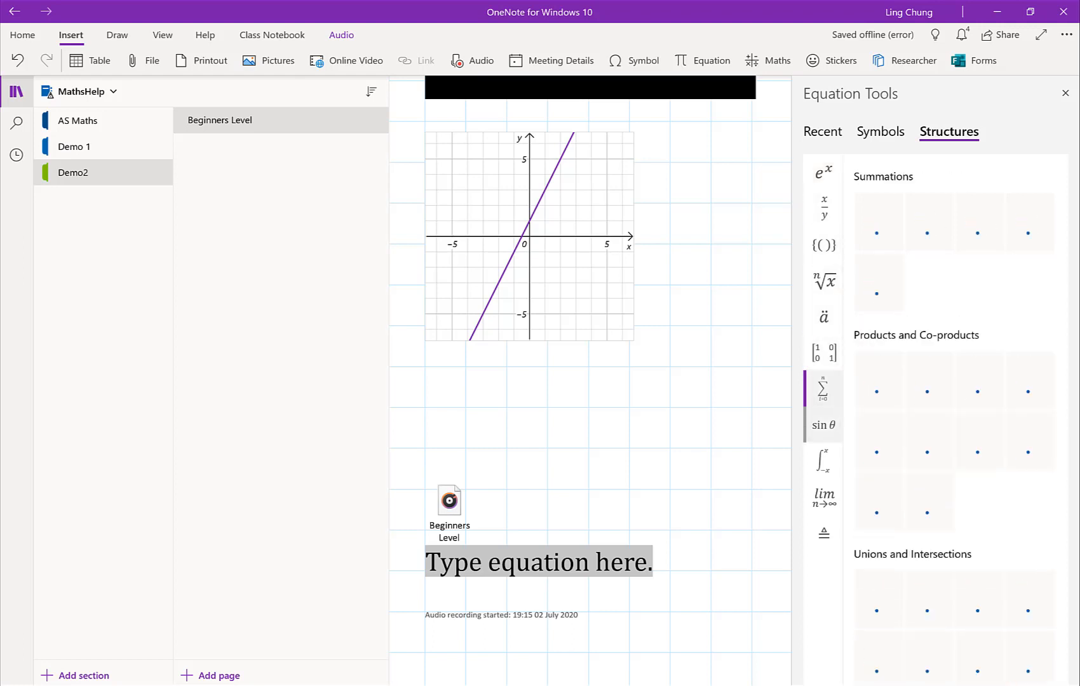
pyautogui.click(824, 425)
pyautogui.click(824, 497)
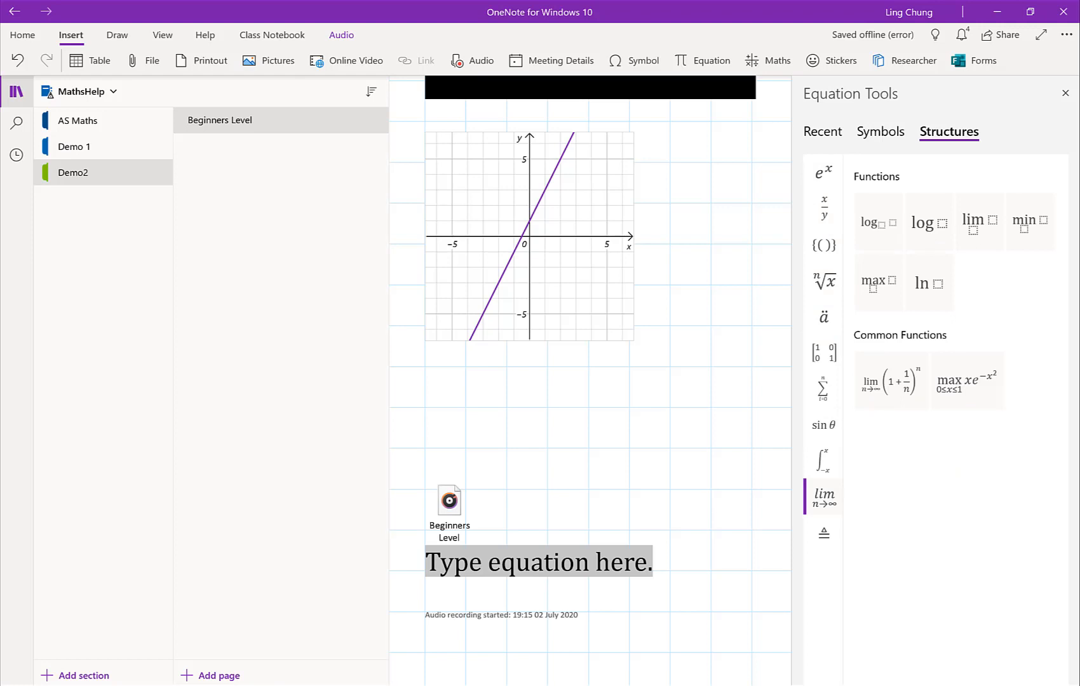
pyautogui.click(768, 61)
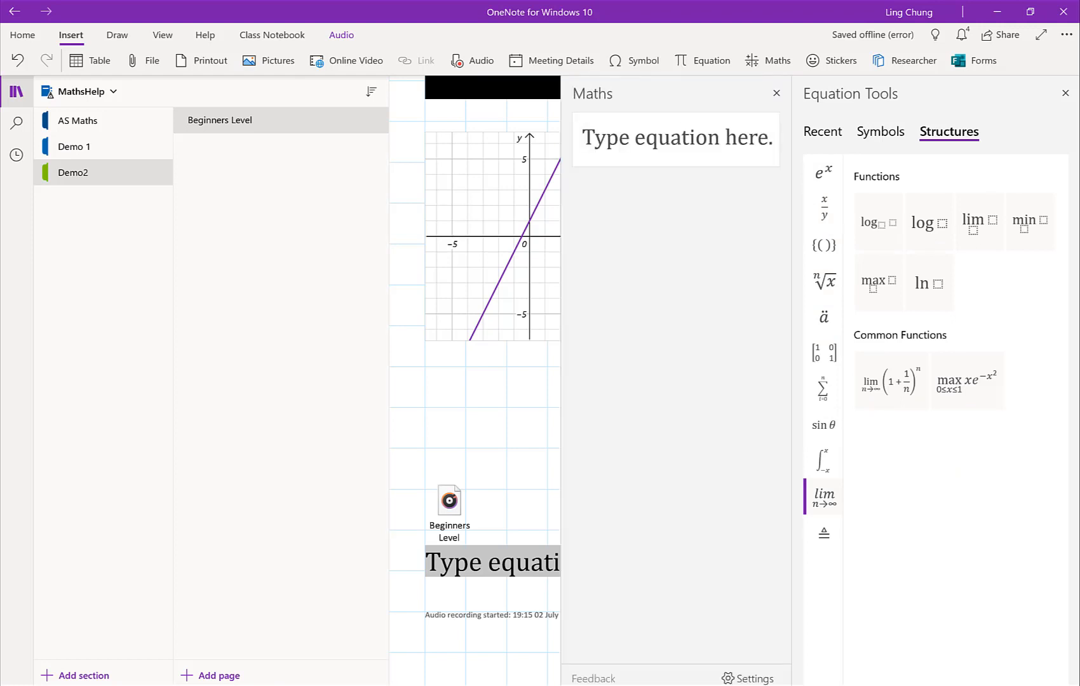
pyautogui.click(777, 93)
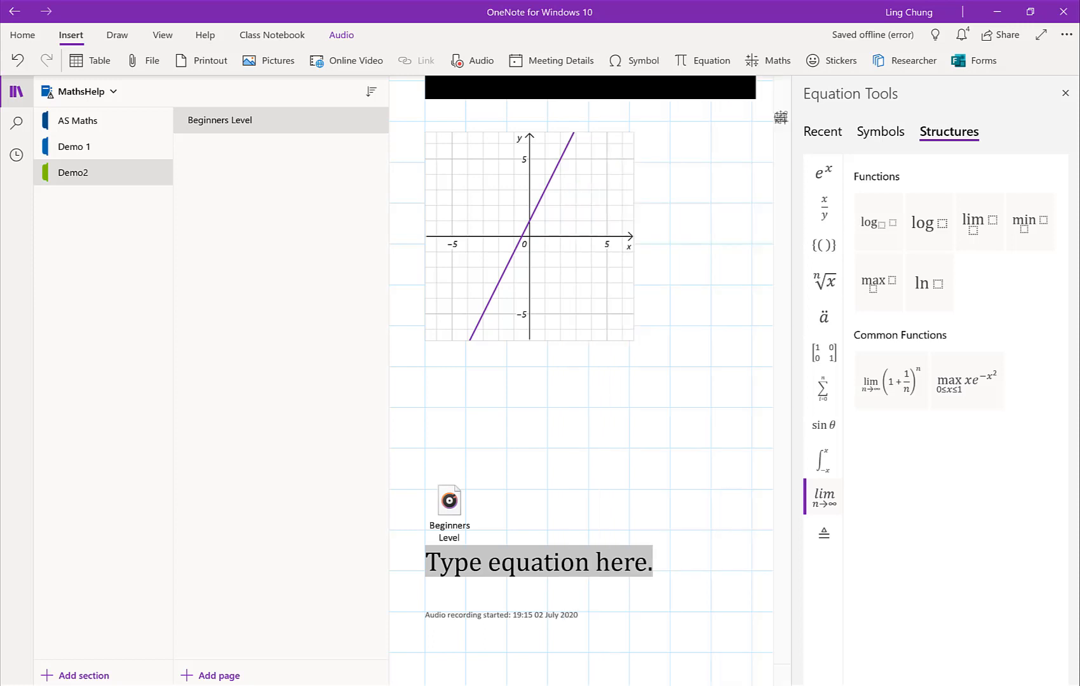
# Step: Look at the Bubble Doodle stickers, open the Great progress sticker's editable caption, and check the Forms option
pyautogui.click(832, 61)
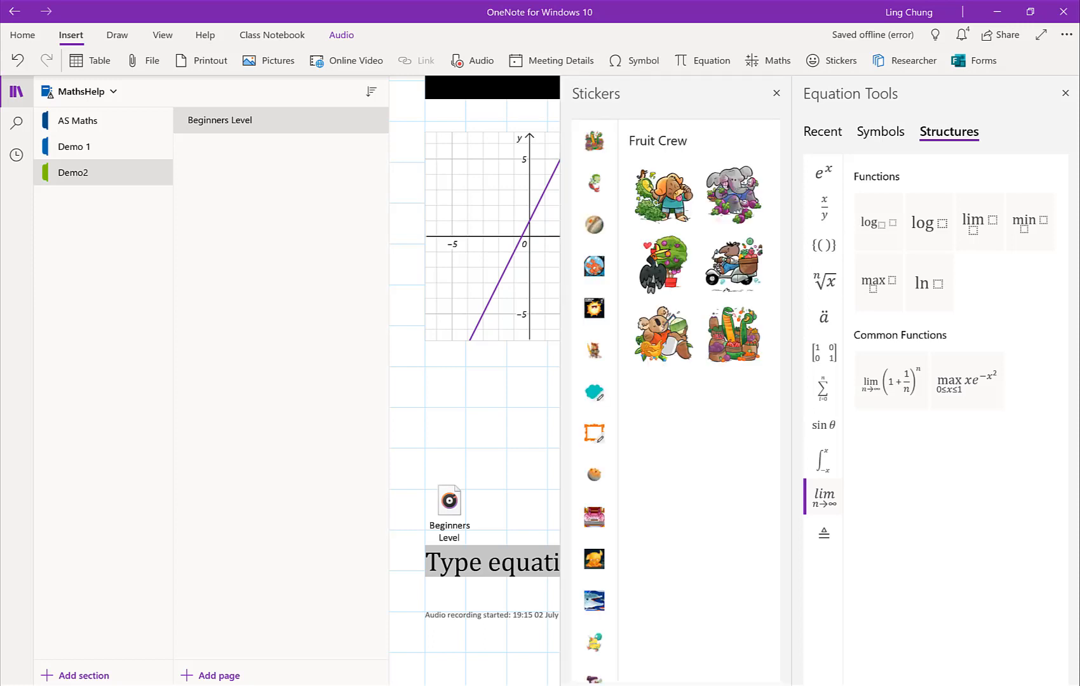
pyautogui.click(595, 392)
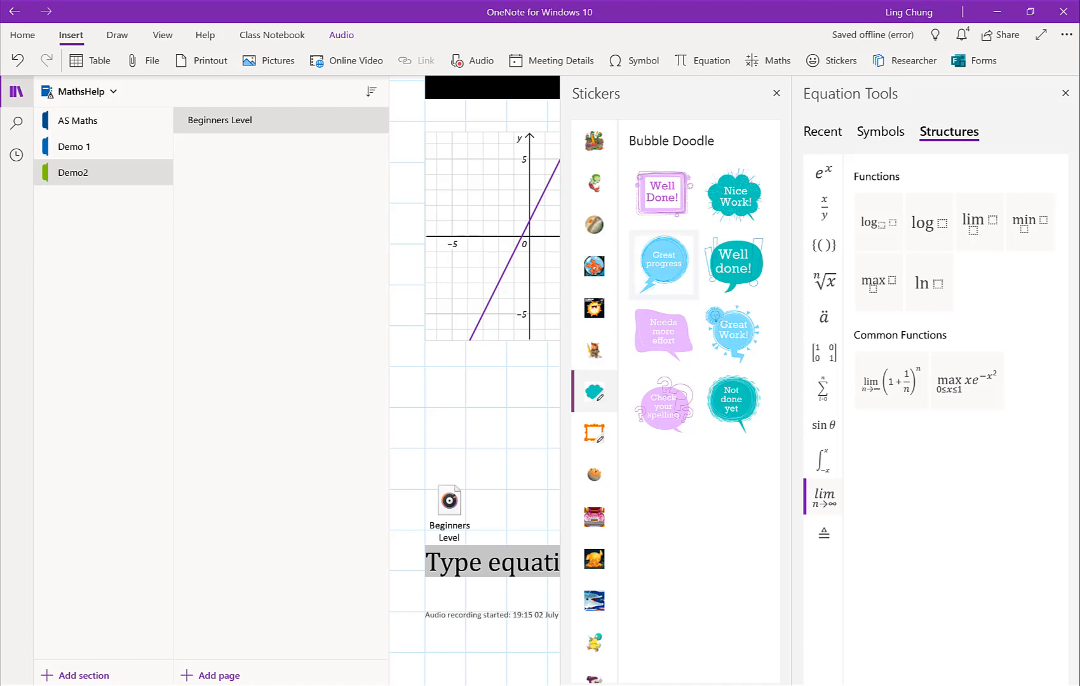
pyautogui.click(664, 262)
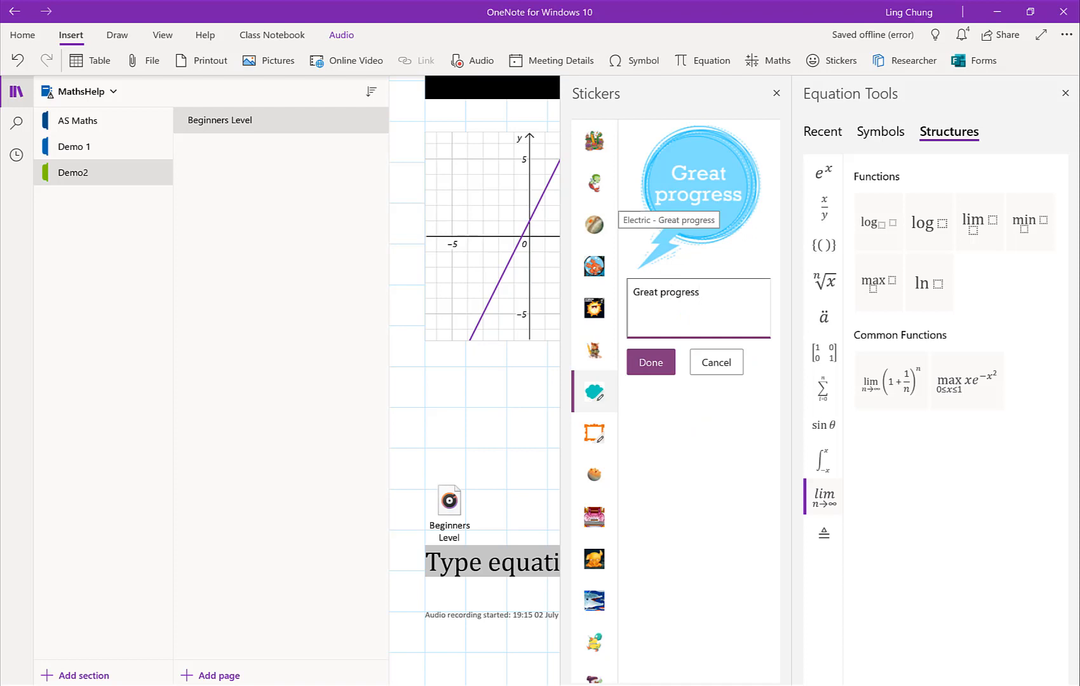
pyautogui.click(974, 61)
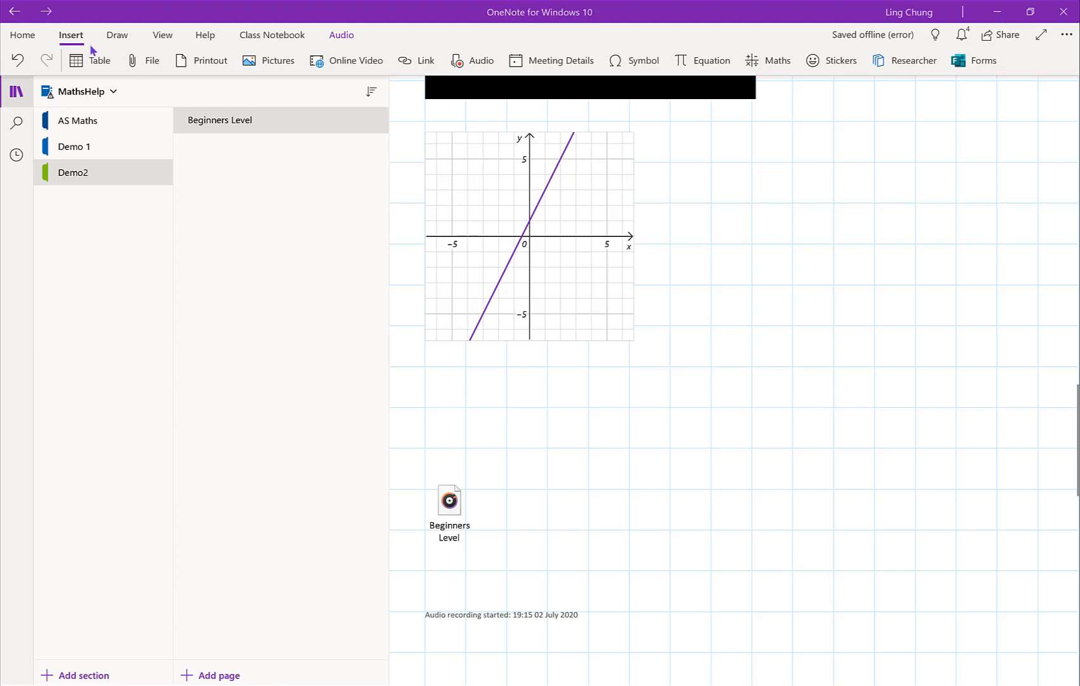
# Step: Enable drawing with the mouse and draw a thick bright pink highlighter stroke below the page title
pyautogui.click(118, 36)
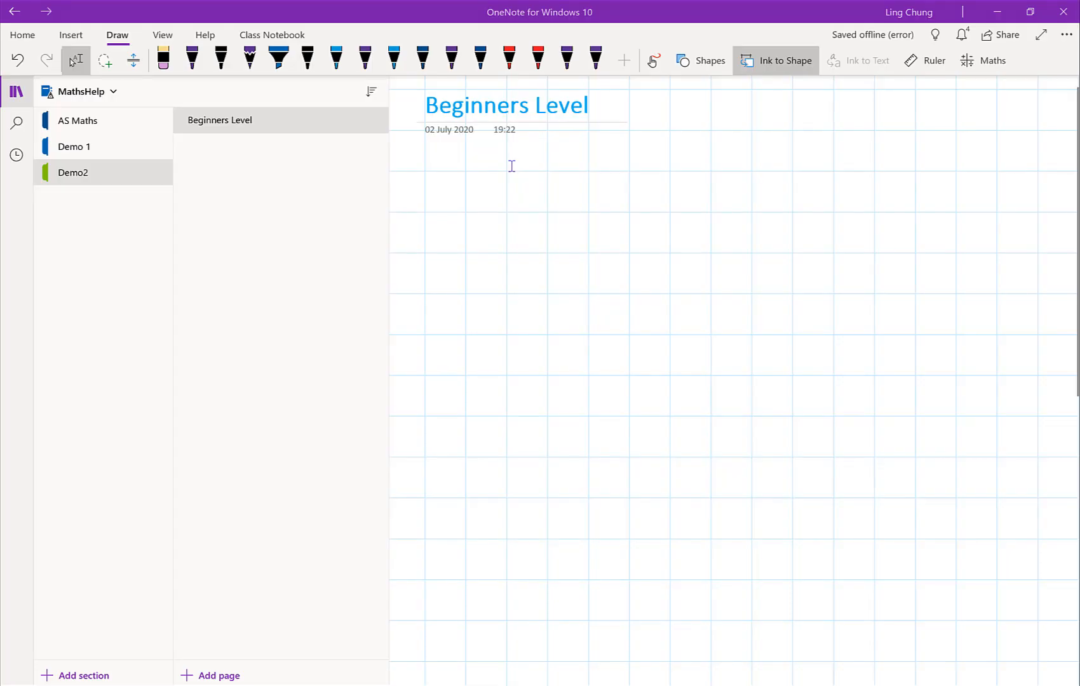
pyautogui.click(280, 68)
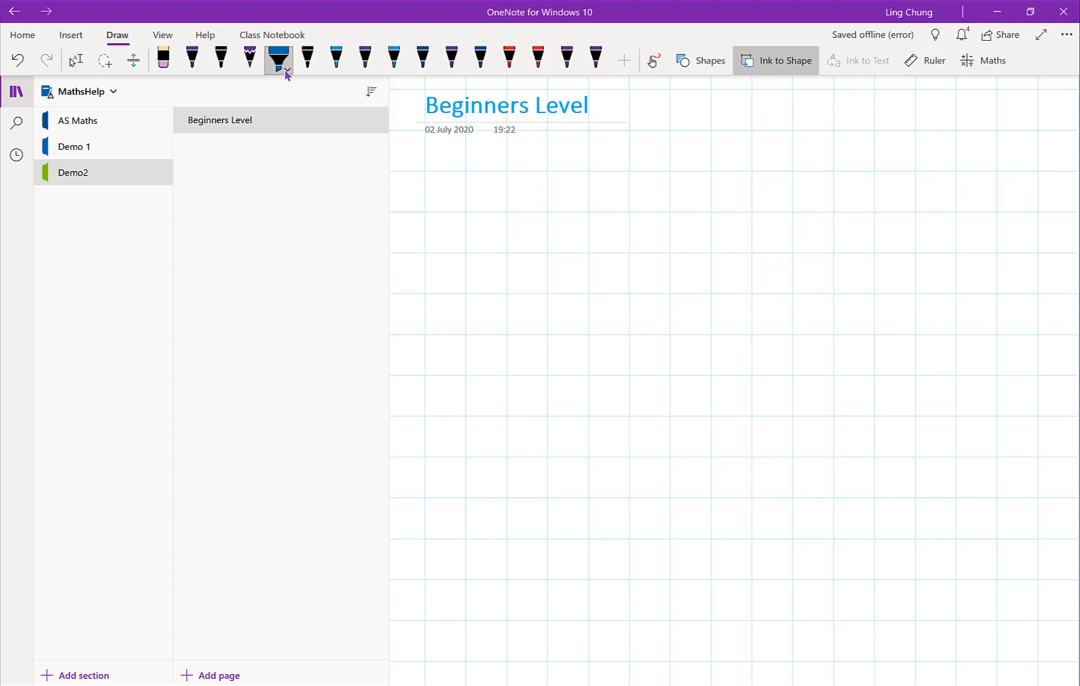
pyautogui.click(286, 74)
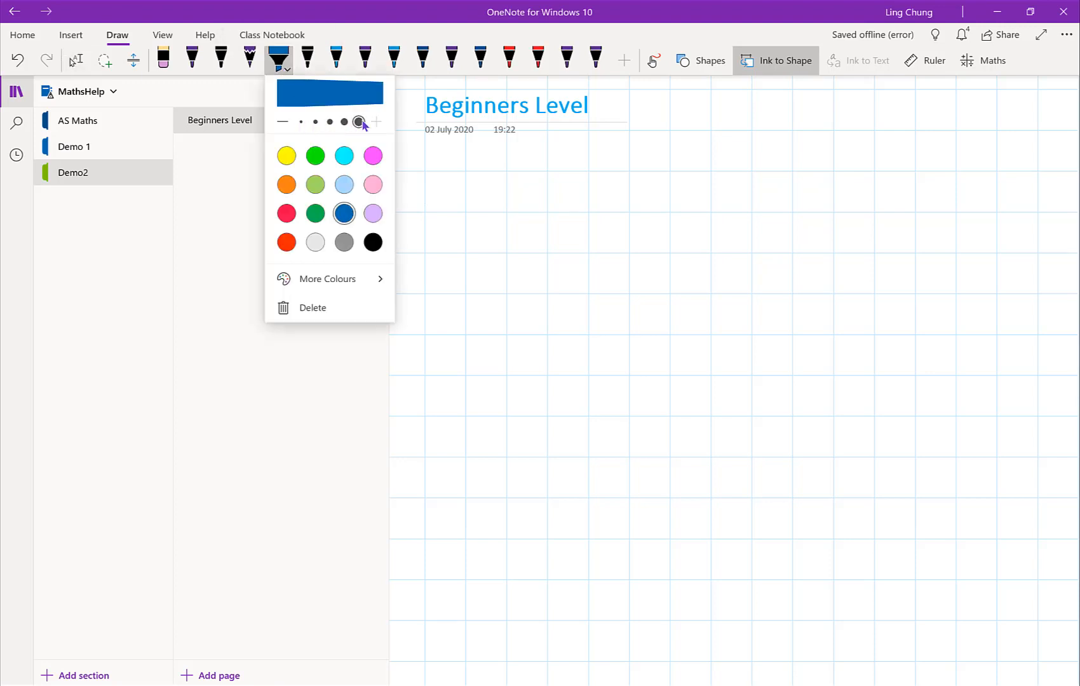
pyautogui.click(373, 155)
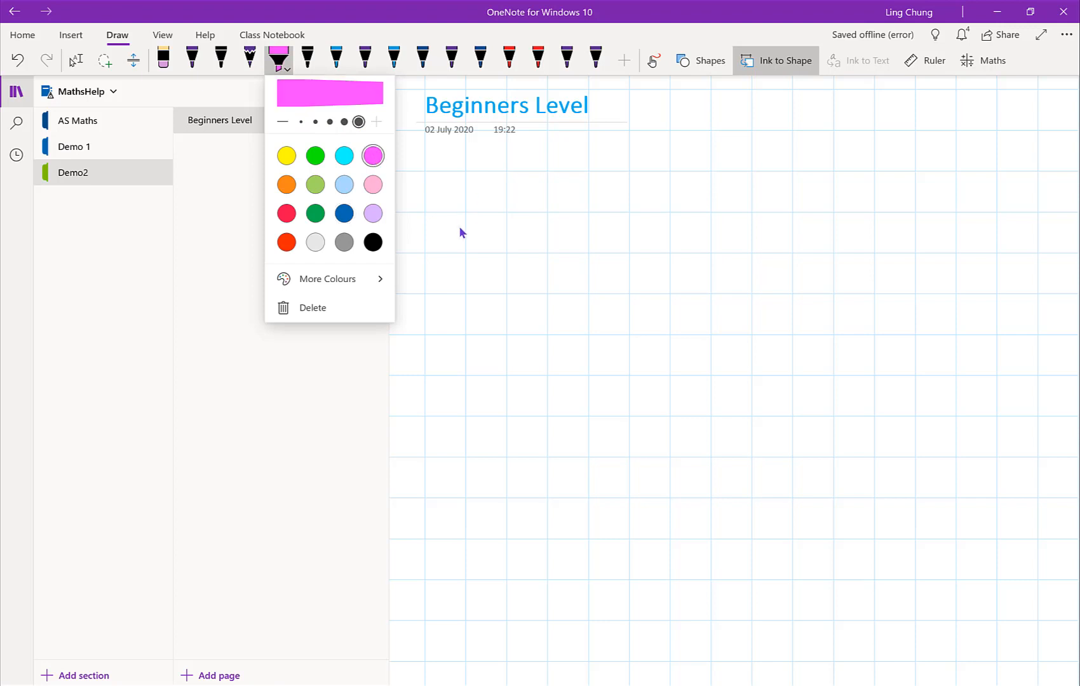
pyautogui.click(584, 202)
pyautogui.moveTo(426, 237); pyautogui.dragTo(633, 191)
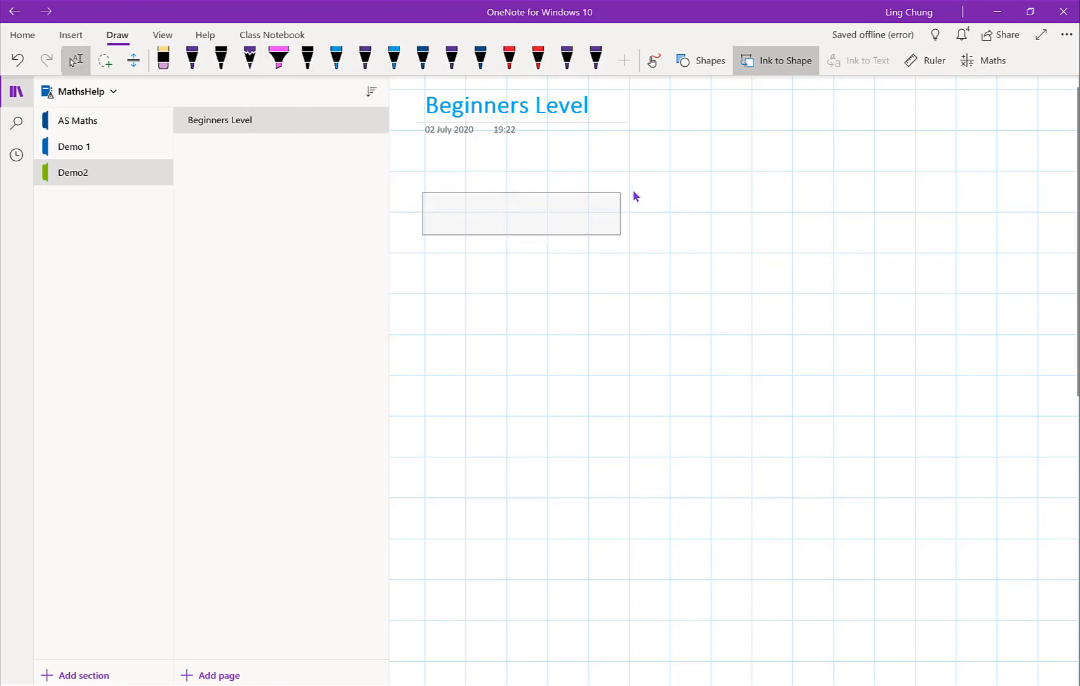
pyautogui.click(650, 69)
pyautogui.moveTo(456, 218); pyautogui.dragTo(738, 167)
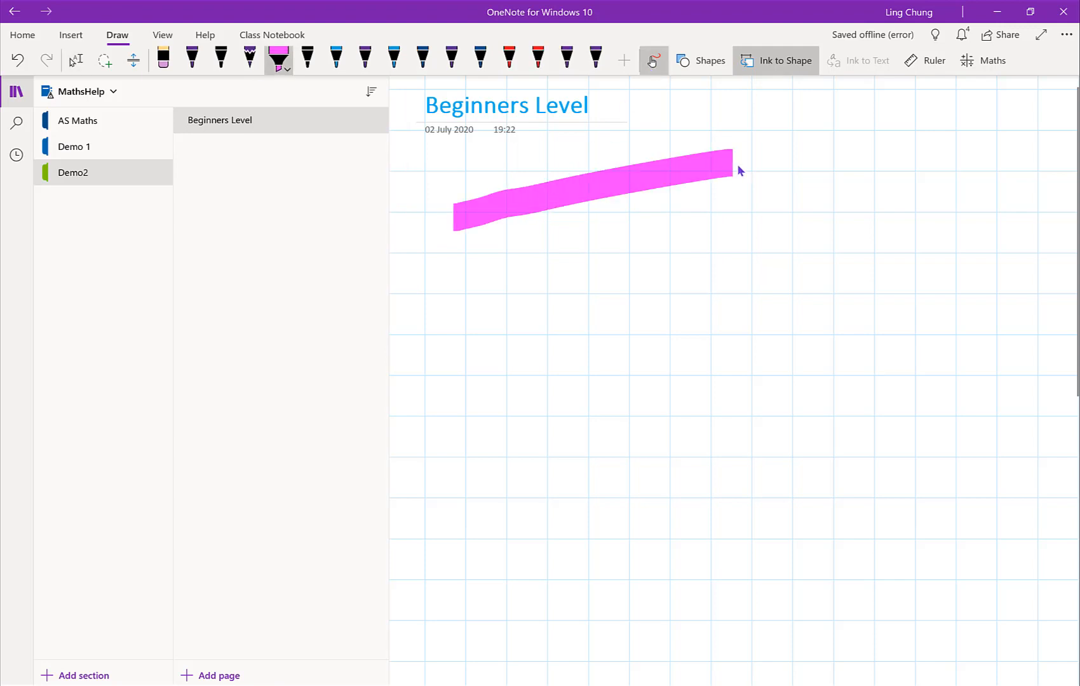
# Step: Change the highlighter colour to pale purple and draw a stroke beneath the pink one
pyautogui.click(288, 70)
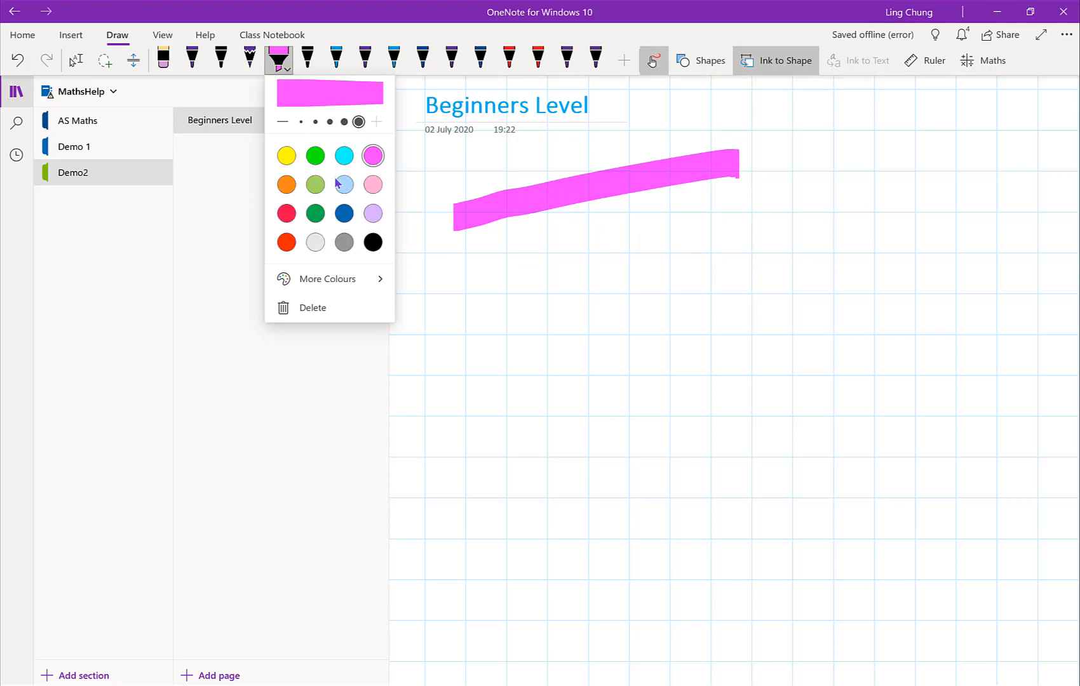
pyautogui.click(373, 213)
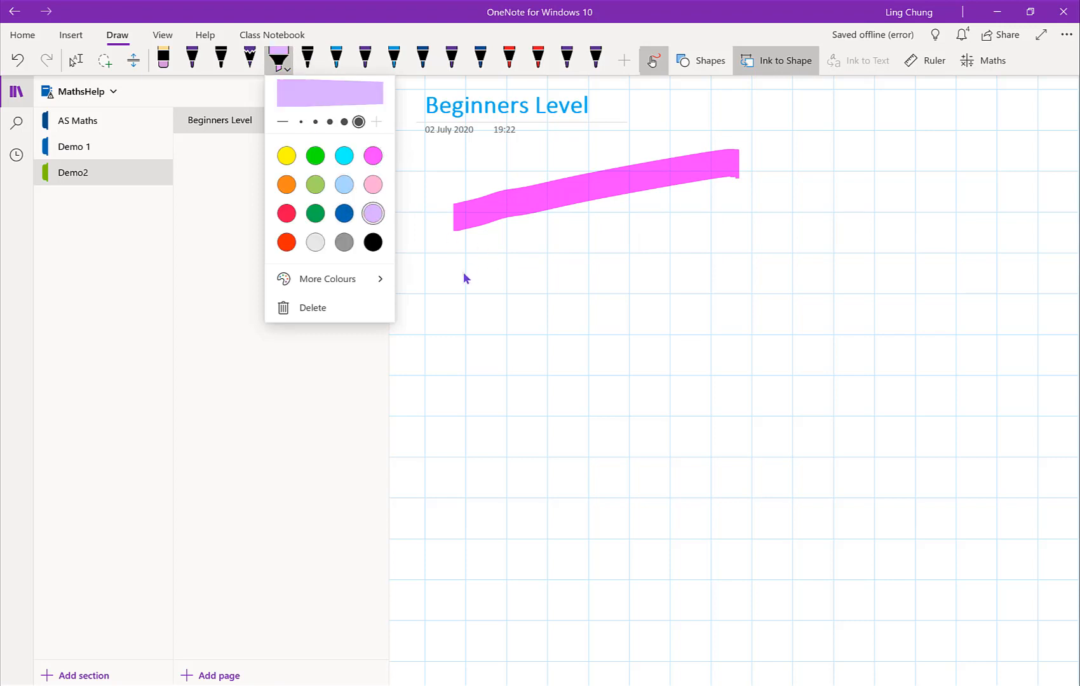
pyautogui.click(466, 270)
pyautogui.moveTo(463, 265); pyautogui.dragTo(566, 245)
pyautogui.moveTo(704, 234); pyautogui.dragTo(726, 233)
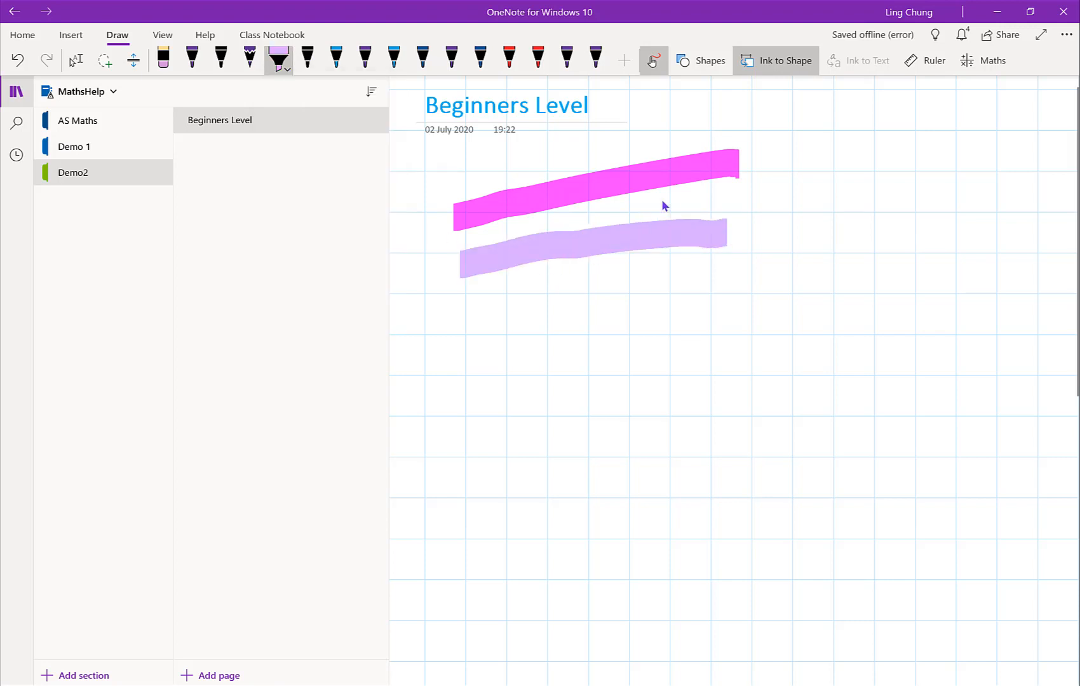
# Step: Change the highlighter colour to dark blue and draw a stroke over the pink one
pyautogui.click(286, 72)
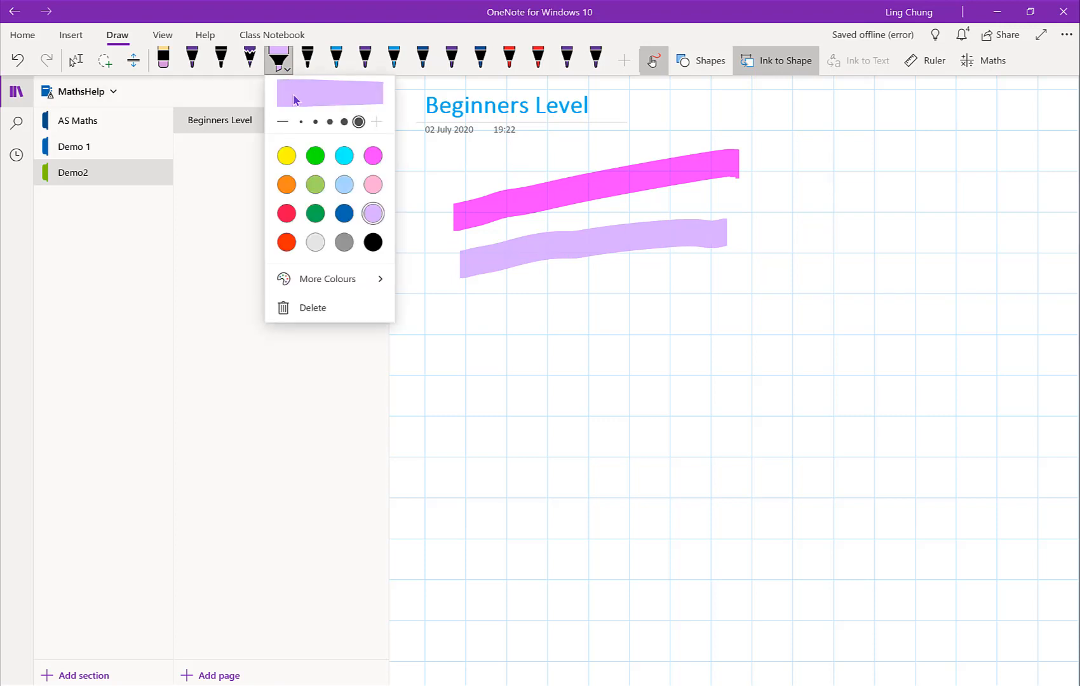
pyautogui.click(344, 214)
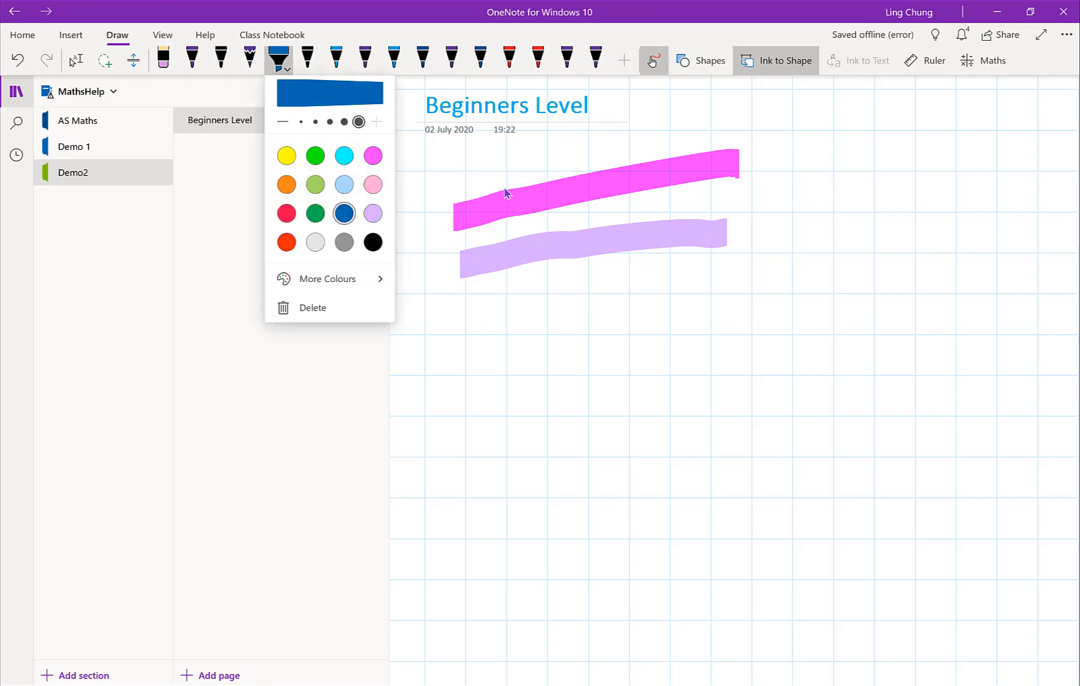
pyautogui.click(471, 199)
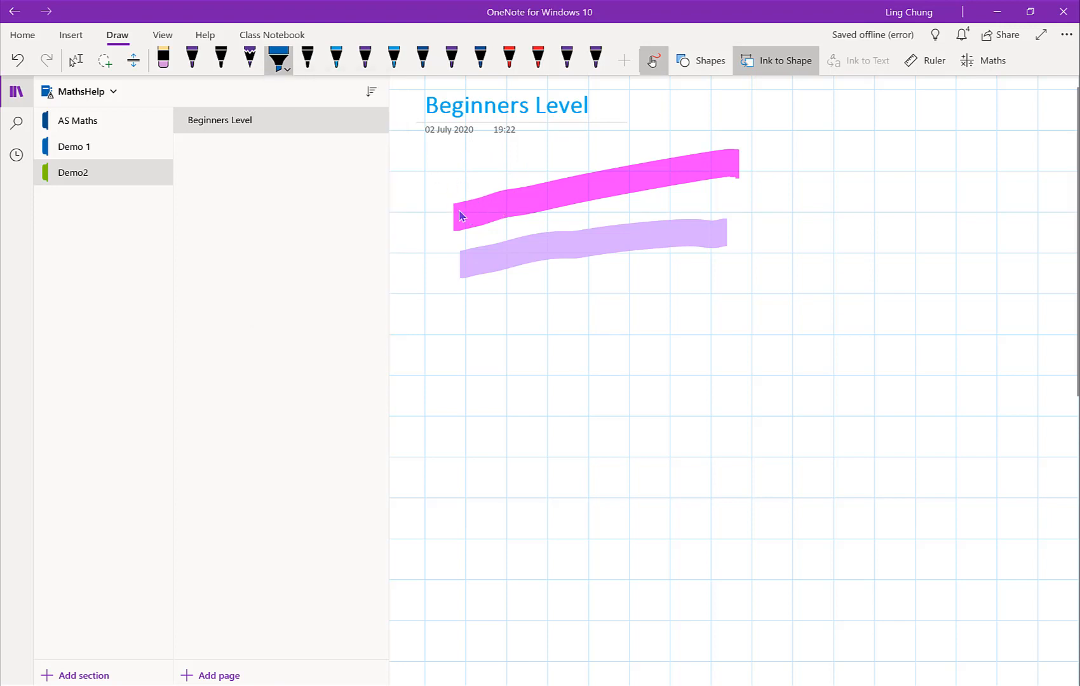
pyautogui.moveTo(457, 216); pyautogui.dragTo(750, 160)
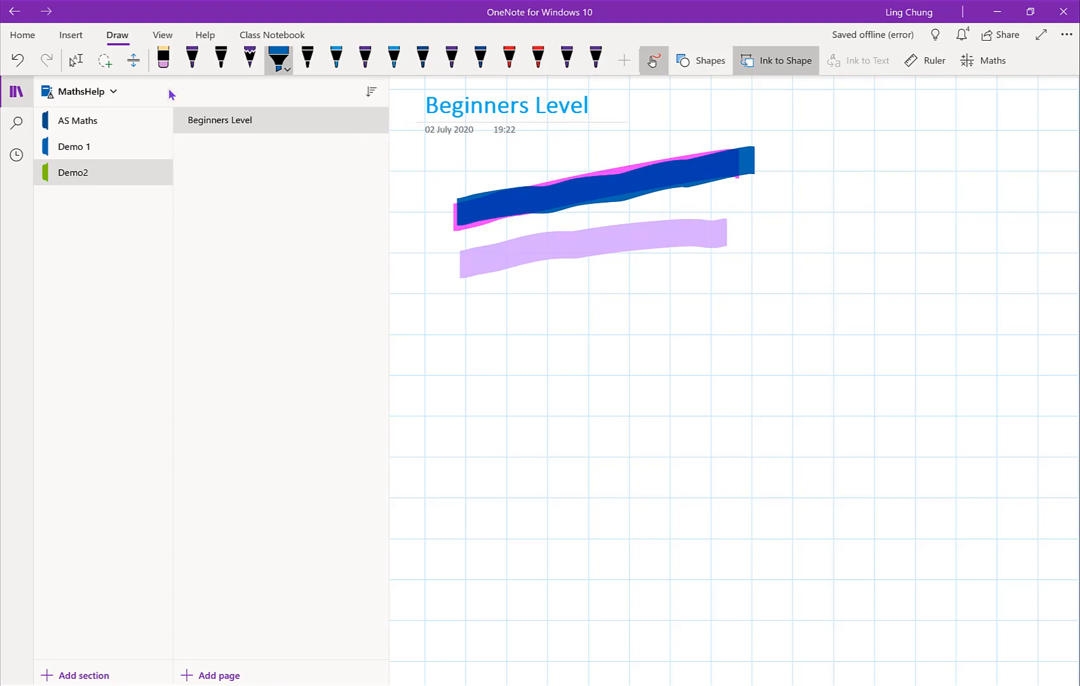
# Step: Choose the Large Eraser and erase the pink, blue and purple highlighter strokes from the page
pyautogui.click(163, 66)
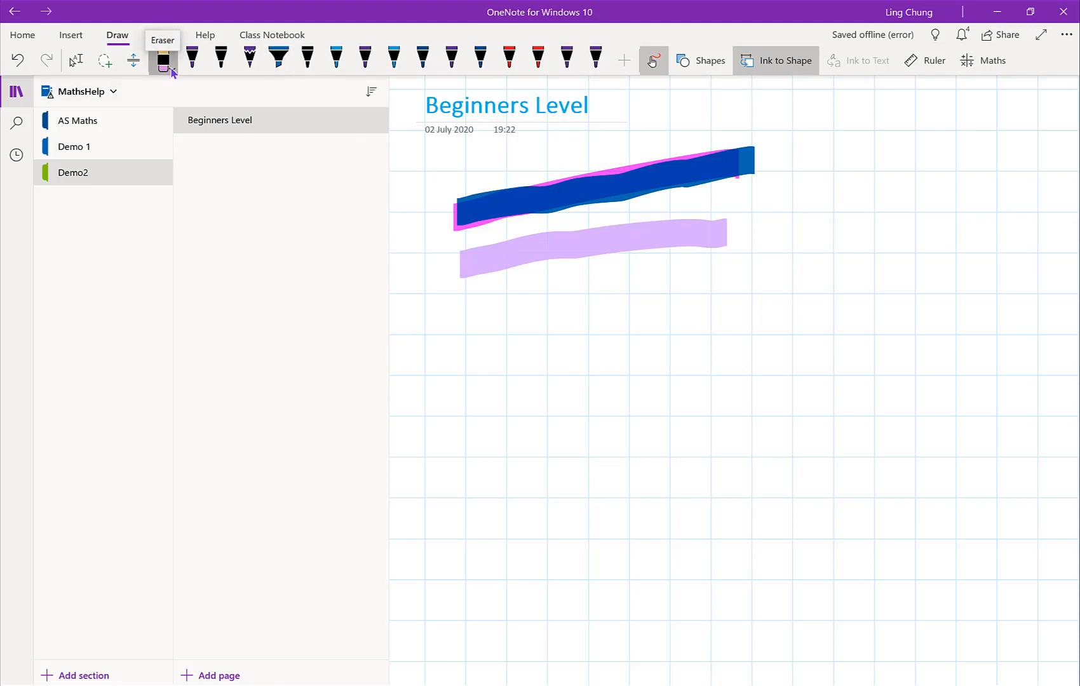
pyautogui.click(172, 68)
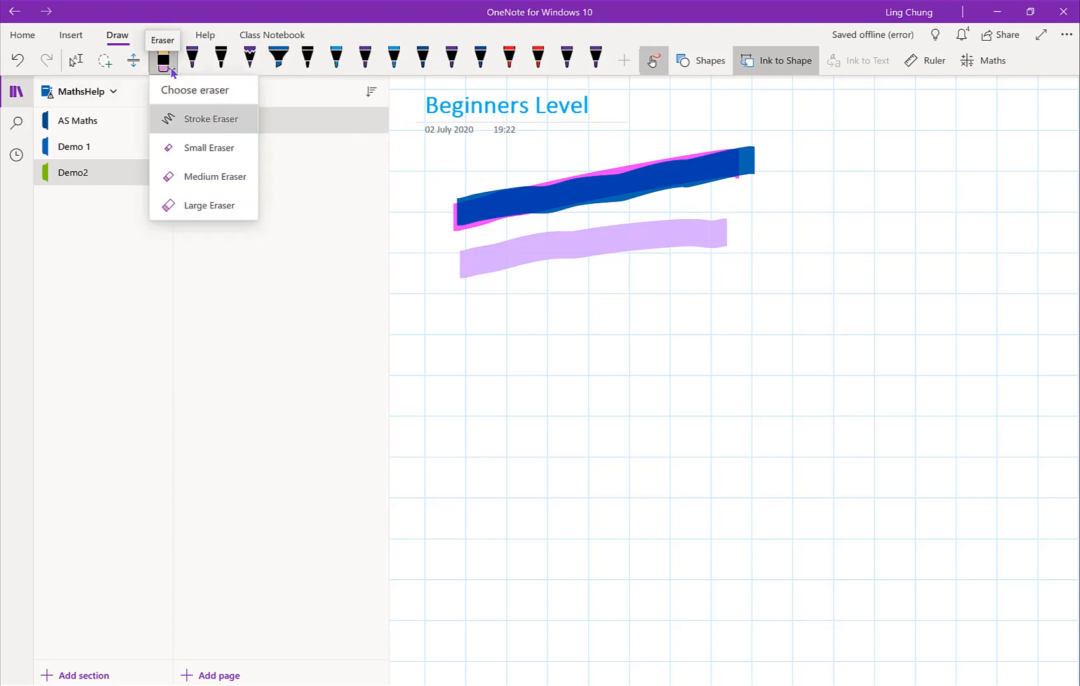
pyautogui.click(202, 206)
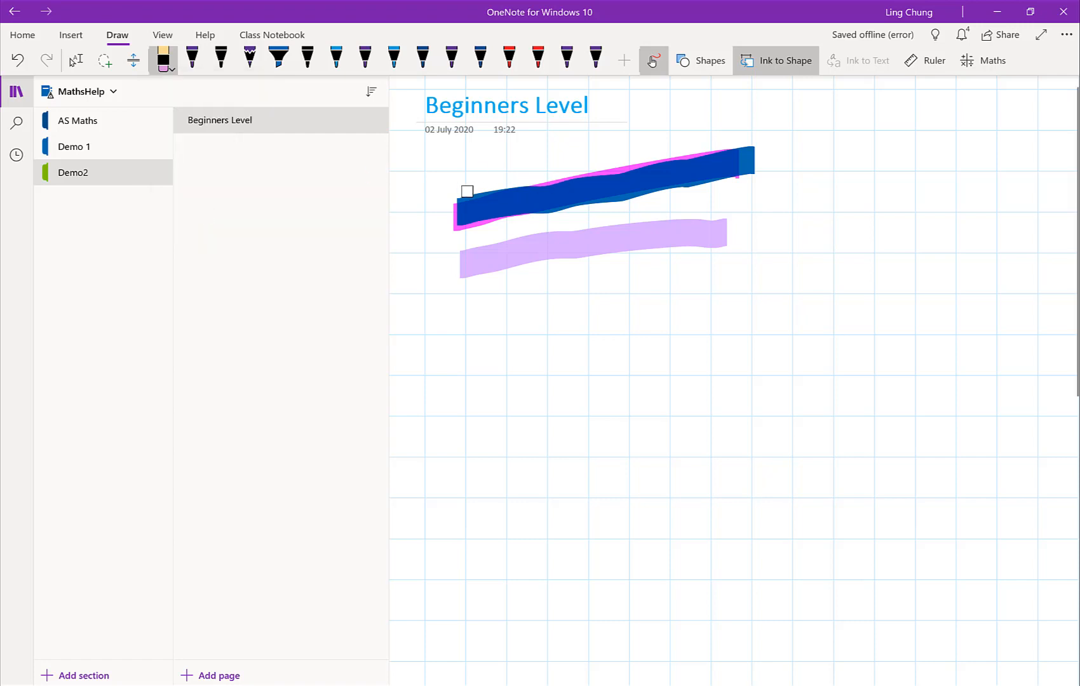
pyautogui.moveTo(467, 193); pyautogui.dragTo(507, 202)
pyautogui.moveTo(553, 167)
pyautogui.mouseDown()
pyautogui.moveTo(593, 185)
pyautogui.moveTo(552, 207)
pyautogui.moveTo(752, 158)
pyautogui.moveTo(726, 219)
pyautogui.moveTo(663, 249)
pyautogui.moveTo(477, 257)
pyautogui.mouseUp()
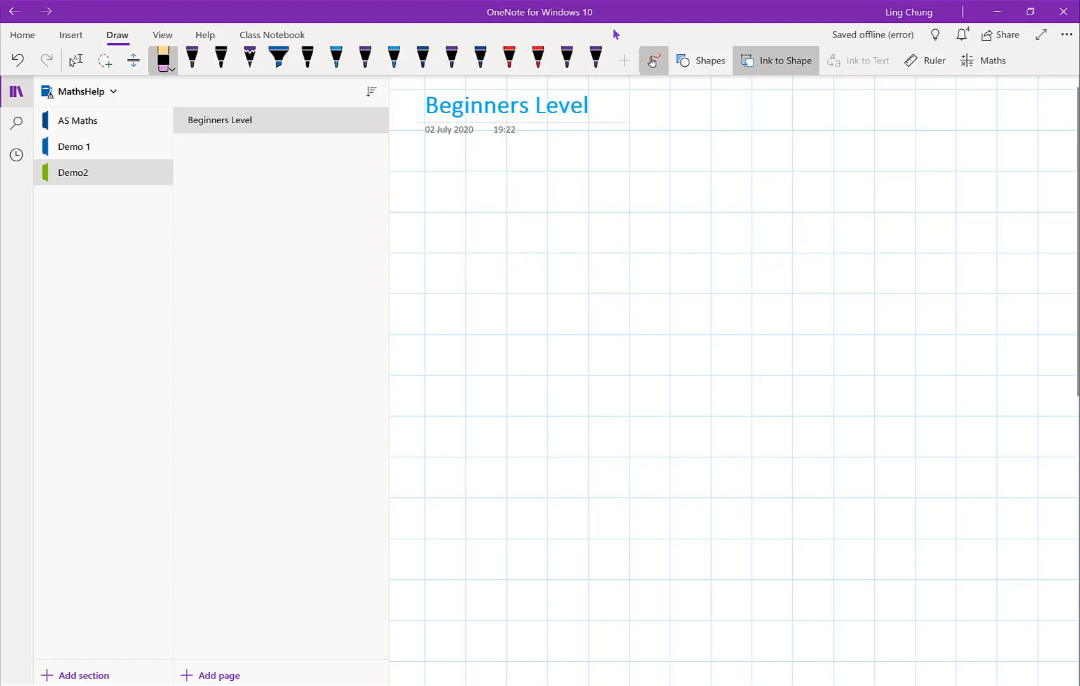
# Step: Set the last purple pen to medium thickness and orange, and handwrite "x+2" below the page title
pyautogui.click(595, 64)
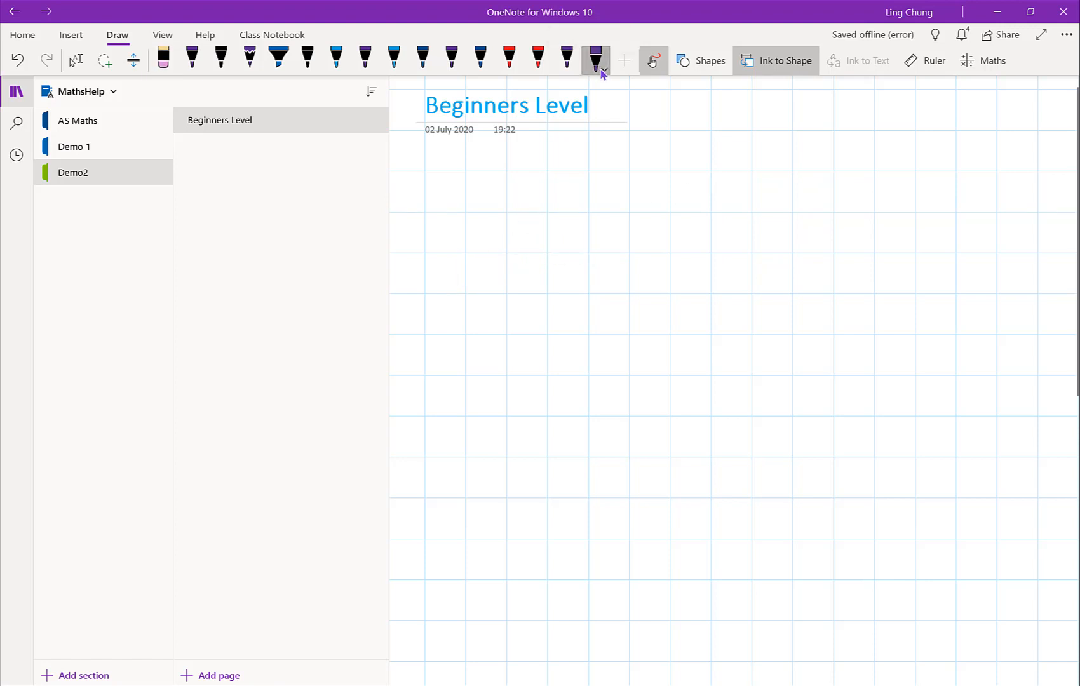
pyautogui.click(597, 65)
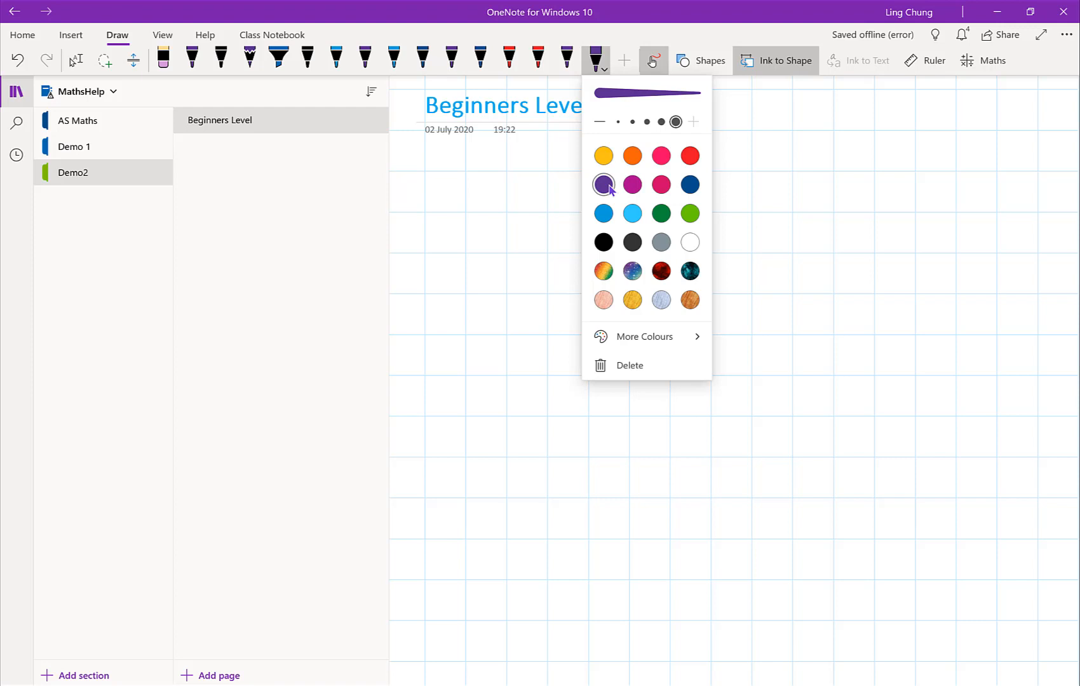
pyautogui.click(647, 122)
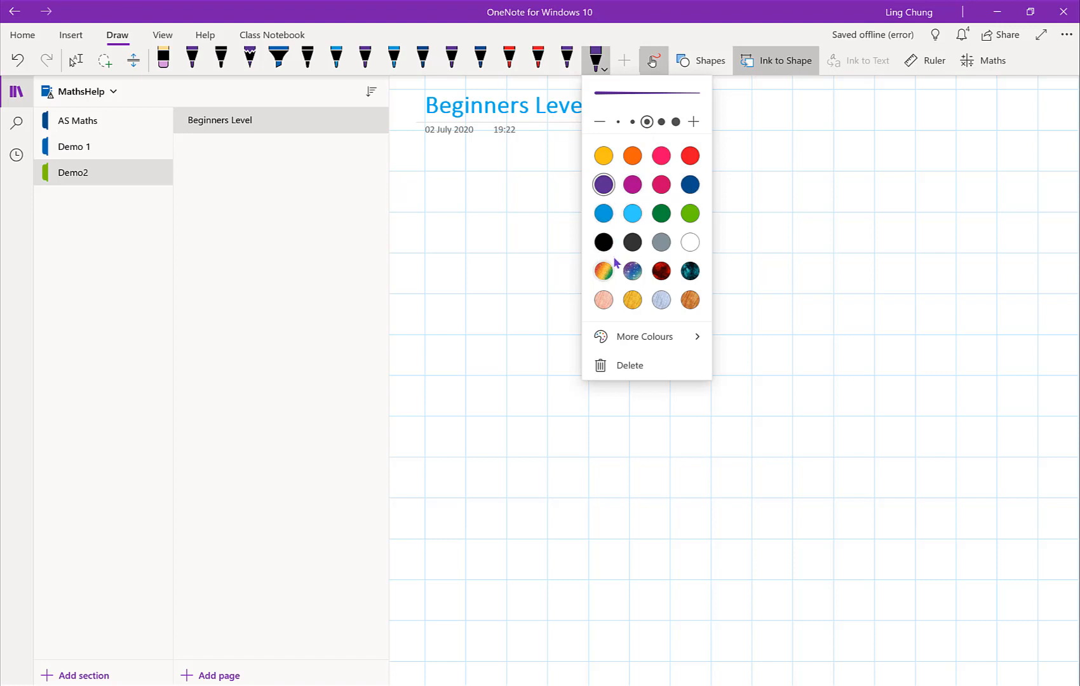
pyautogui.click(632, 156)
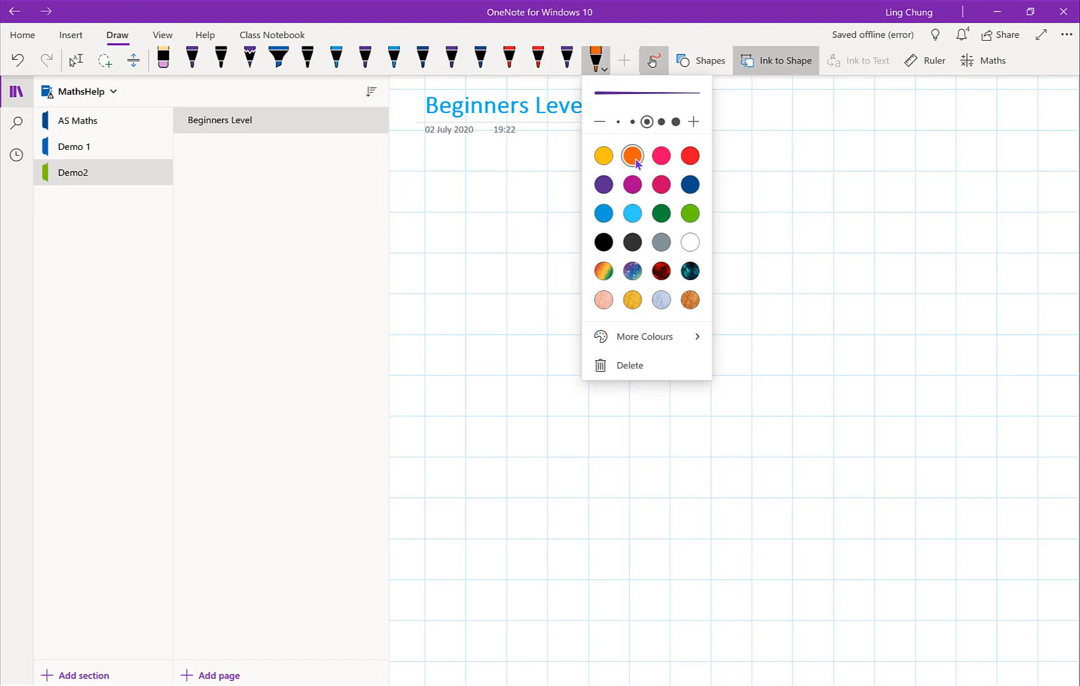
pyautogui.click(562, 151)
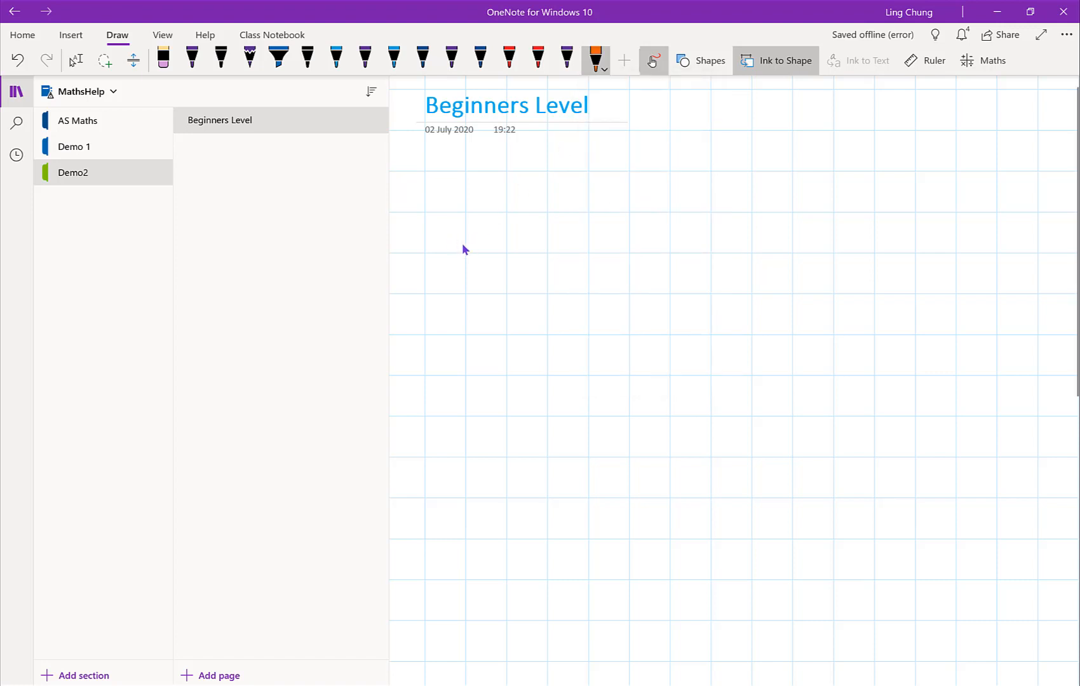
pyautogui.moveTo(479, 235)
pyautogui.mouseDown()
pyautogui.moveTo(471, 258)
pyautogui.moveTo(490, 265)
pyautogui.moveTo(529, 235)
pyautogui.moveTo(512, 258)
pyautogui.mouseUp()
# Step: Lasso the handwritten "x+2" and convert the ink to text
pyautogui.click(105, 61)
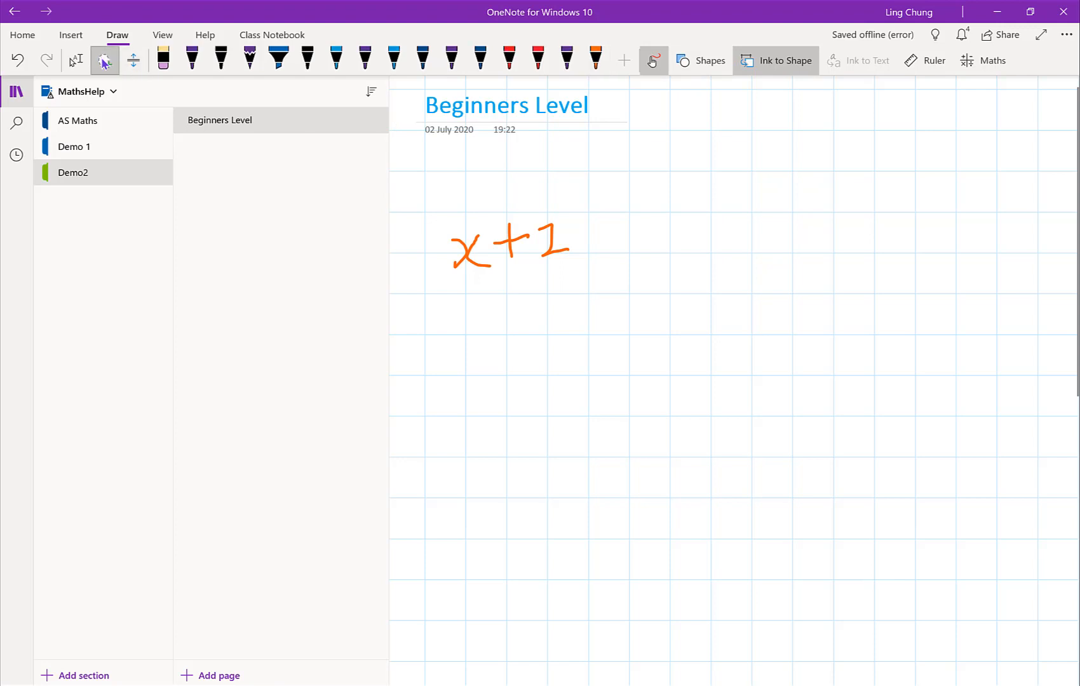
pyautogui.moveTo(485, 188)
pyautogui.mouseDown()
pyautogui.moveTo(578, 306)
pyautogui.moveTo(535, 205)
pyautogui.mouseUp()
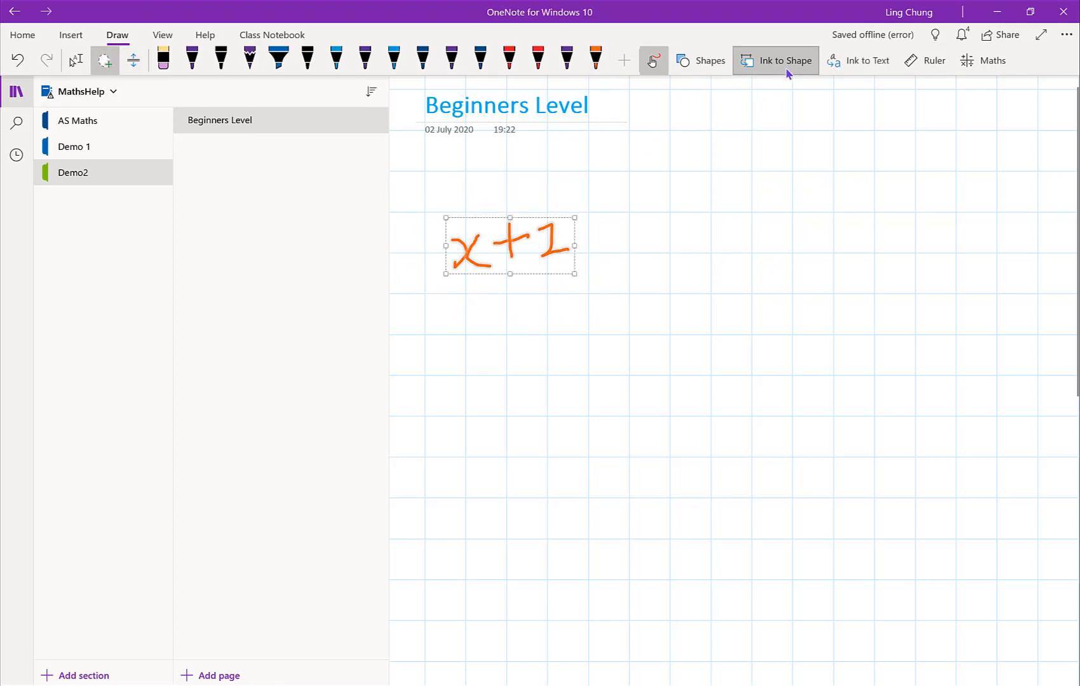
pyautogui.click(887, 68)
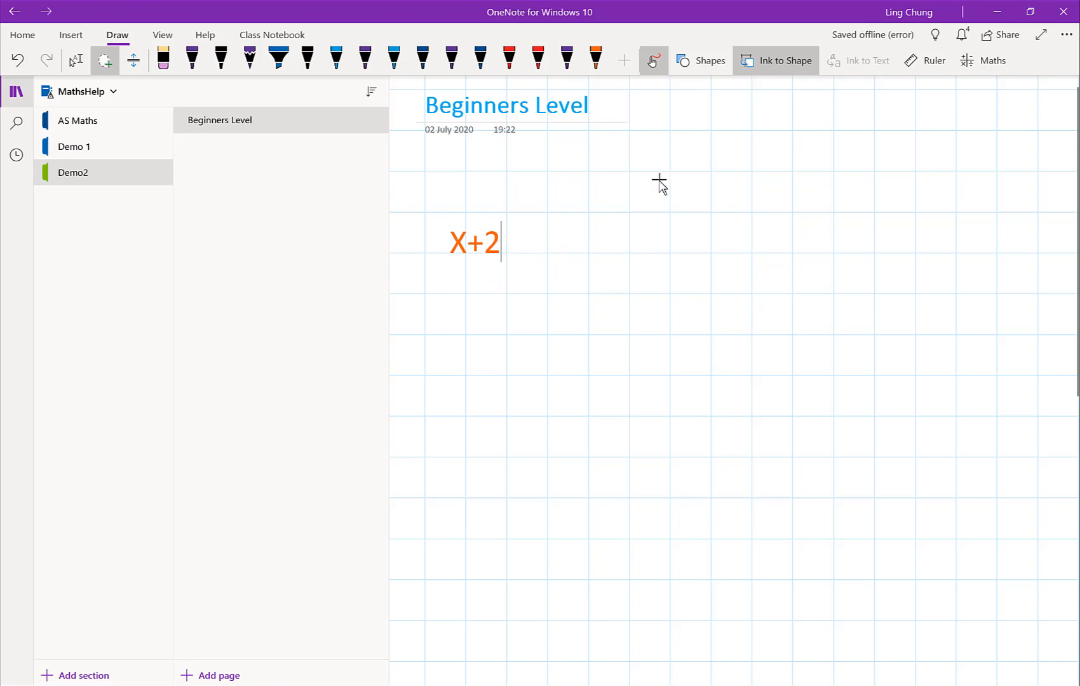
# Step: Turn off Ink to Shape, change the orange pen to light green, and draw a freehand circle beside the "X+2" text
pyautogui.click(776, 65)
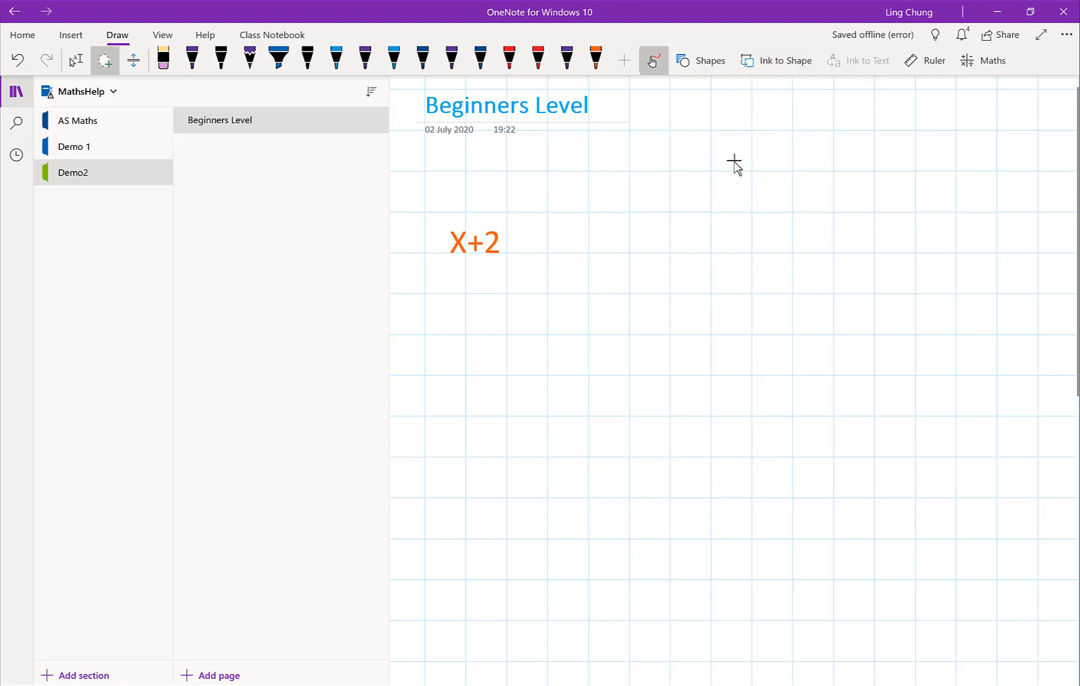
pyautogui.moveTo(734, 158)
pyautogui.mouseDown()
pyautogui.moveTo(692, 172)
pyautogui.moveTo(697, 183)
pyautogui.mouseUp()
pyautogui.click(595, 61)
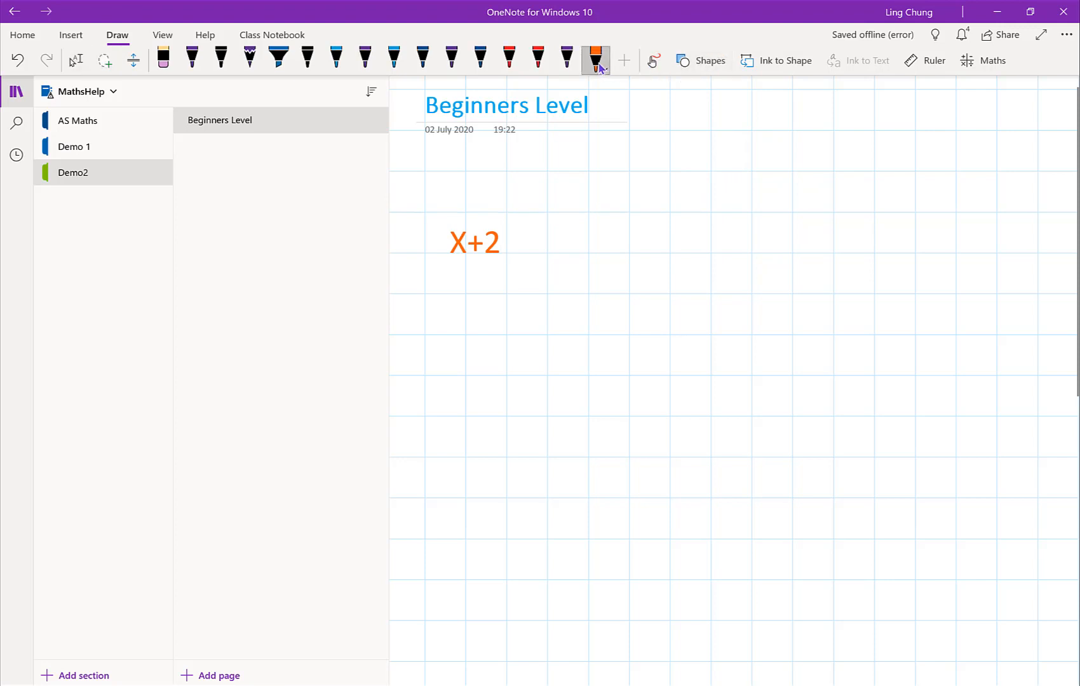
pyautogui.click(602, 69)
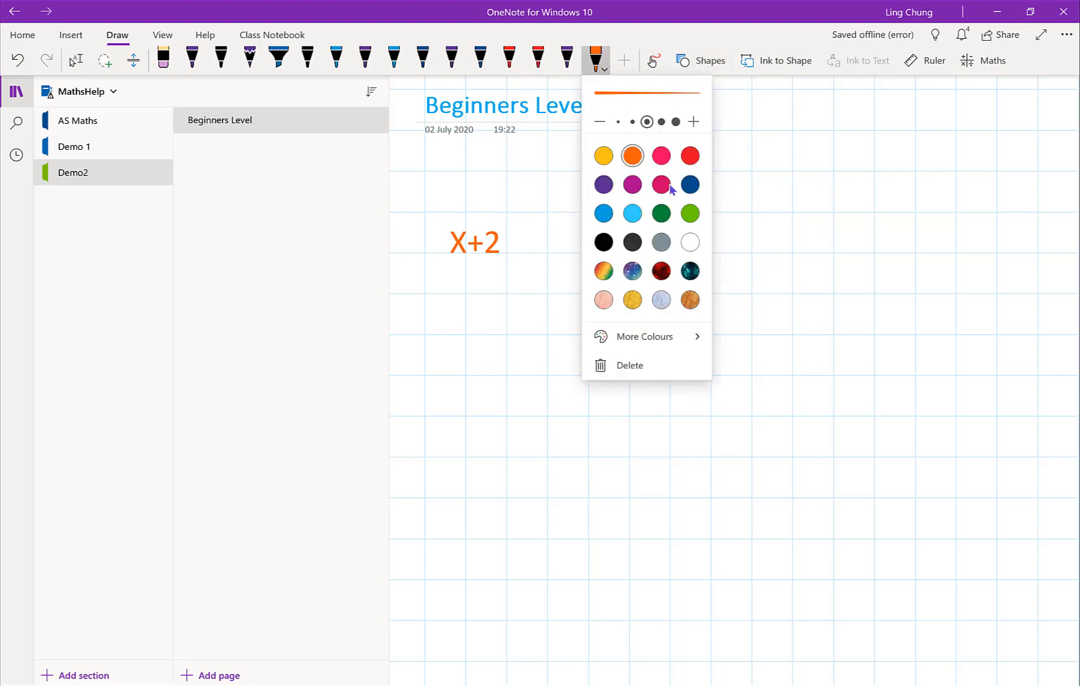
pyautogui.click(690, 214)
pyautogui.press('Escape')
pyautogui.press('Escape')
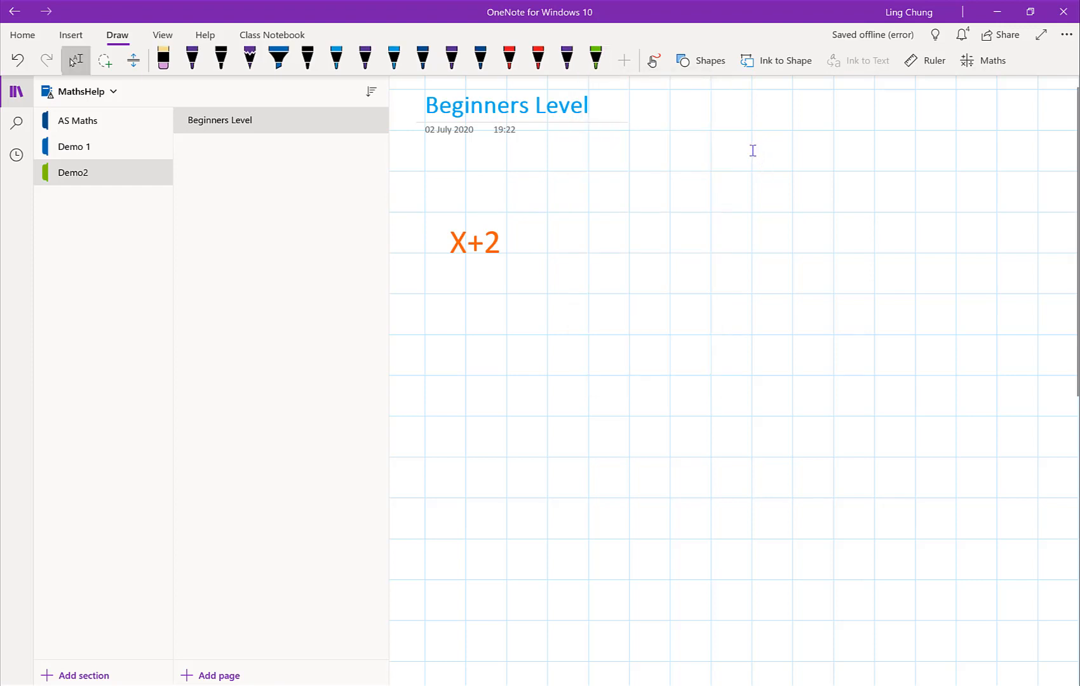
pyautogui.click(653, 60)
pyautogui.moveTo(721, 171); pyautogui.dragTo(655, 205)
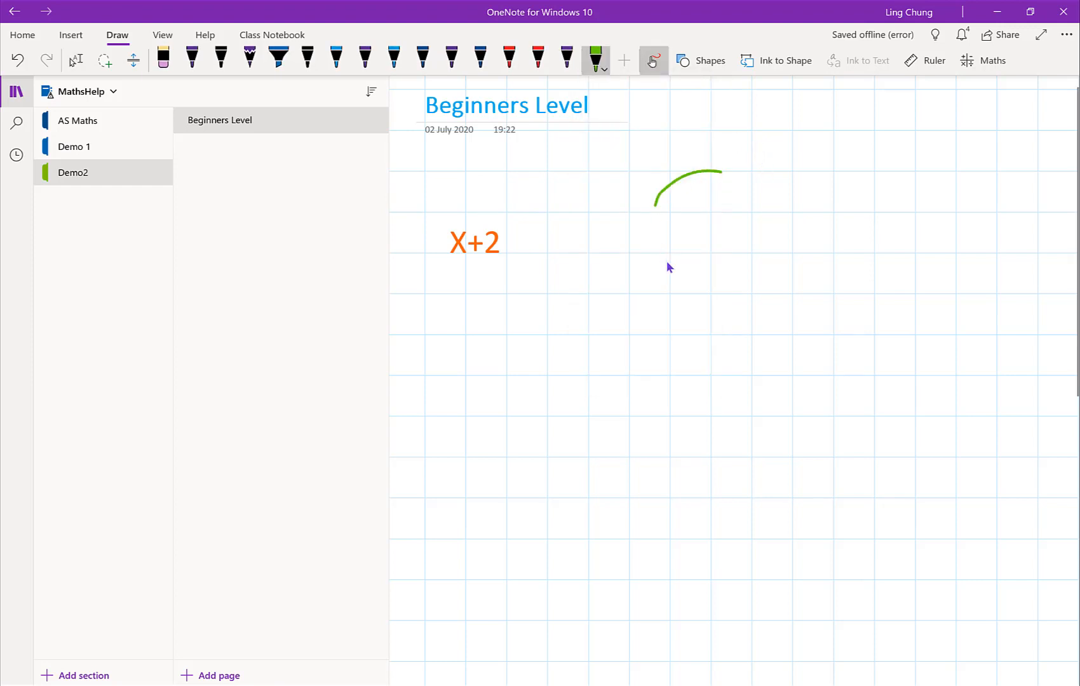
pyautogui.moveTo(667, 263)
pyautogui.mouseDown()
pyautogui.moveTo(748, 198)
pyautogui.moveTo(725, 173)
pyautogui.mouseUp()
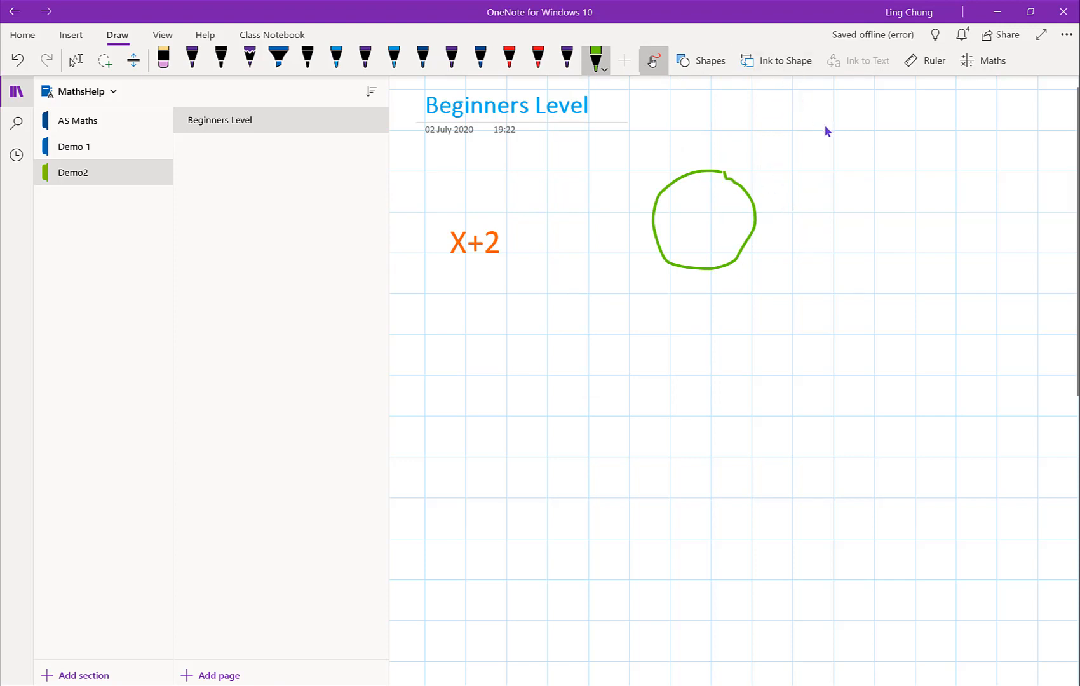
# Step: Turn on Ink to Shape and draw a light green circle to the upper right of the freehand circle
pyautogui.click(784, 64)
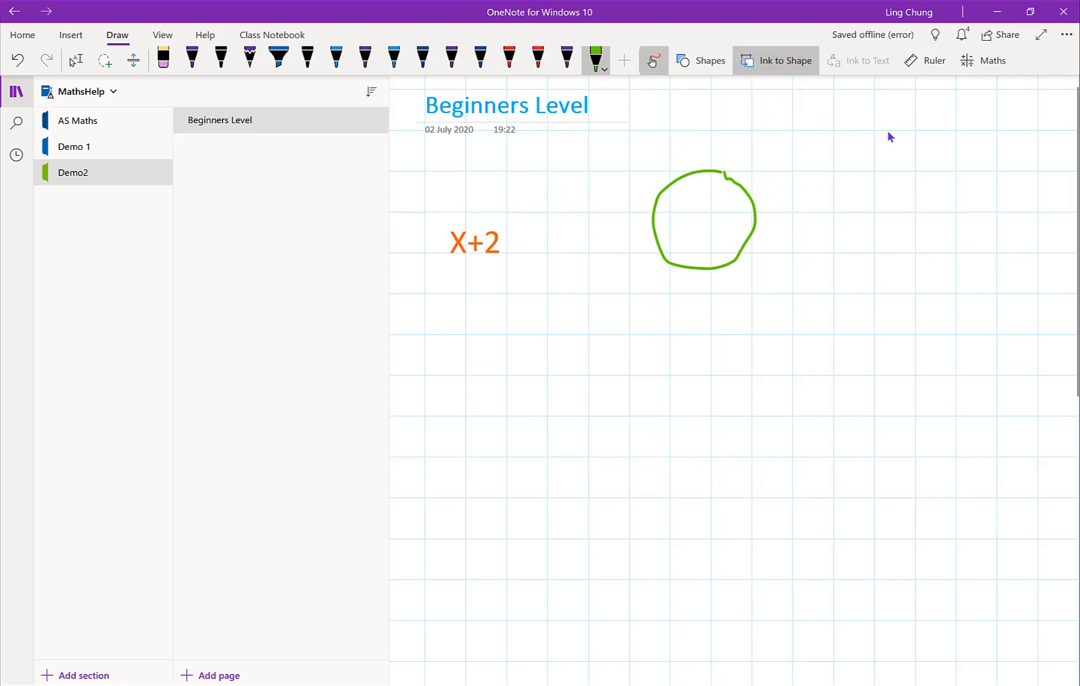
pyautogui.moveTo(883, 129)
pyautogui.mouseDown()
pyautogui.moveTo(849, 123)
pyautogui.moveTo(887, 199)
pyautogui.mouseUp()
pyautogui.moveTo(881, 129); pyautogui.dragTo(882, 137)
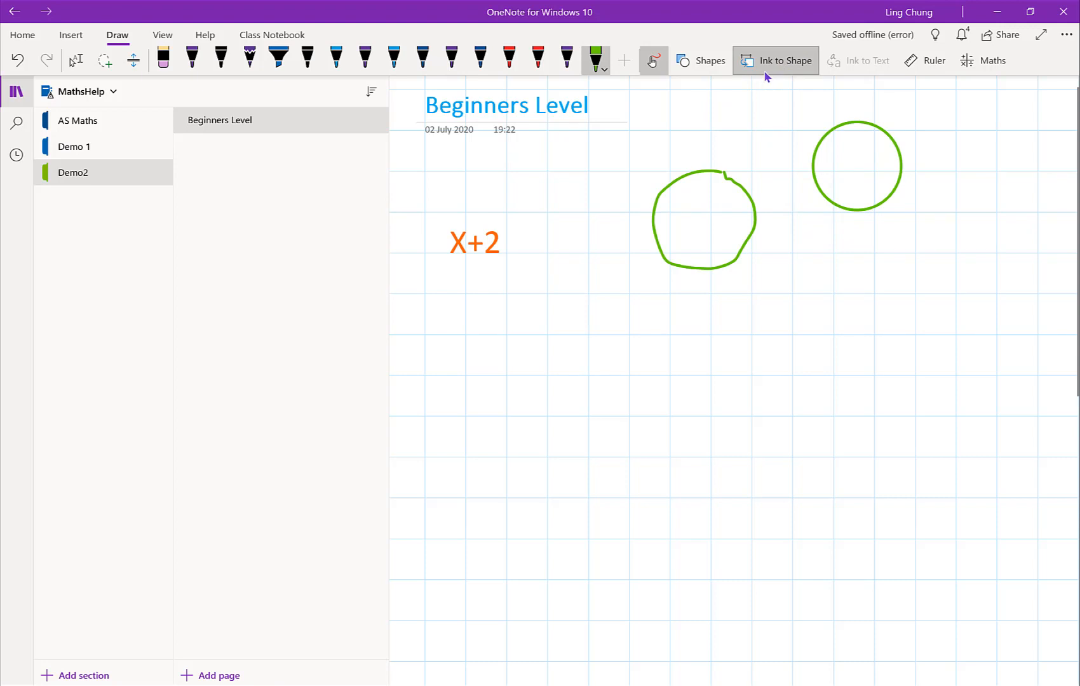
# Step: Show and hide the drawing ruler, and look at the Maths assistant's getting-started instructions before closing it
pyautogui.click(927, 66)
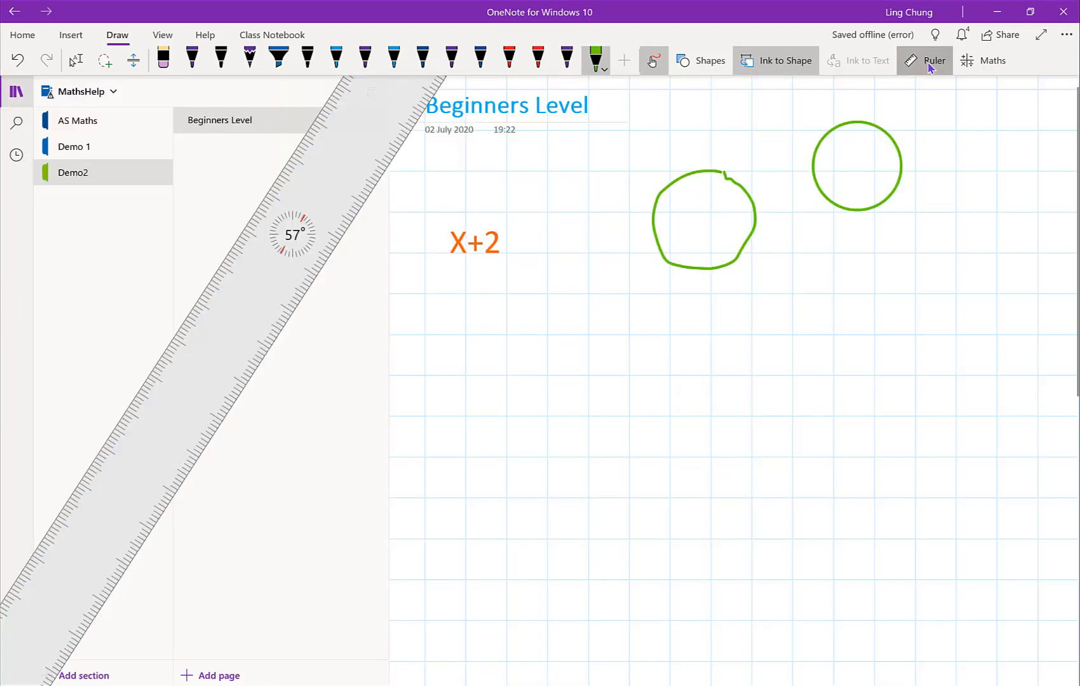
pyautogui.click(929, 63)
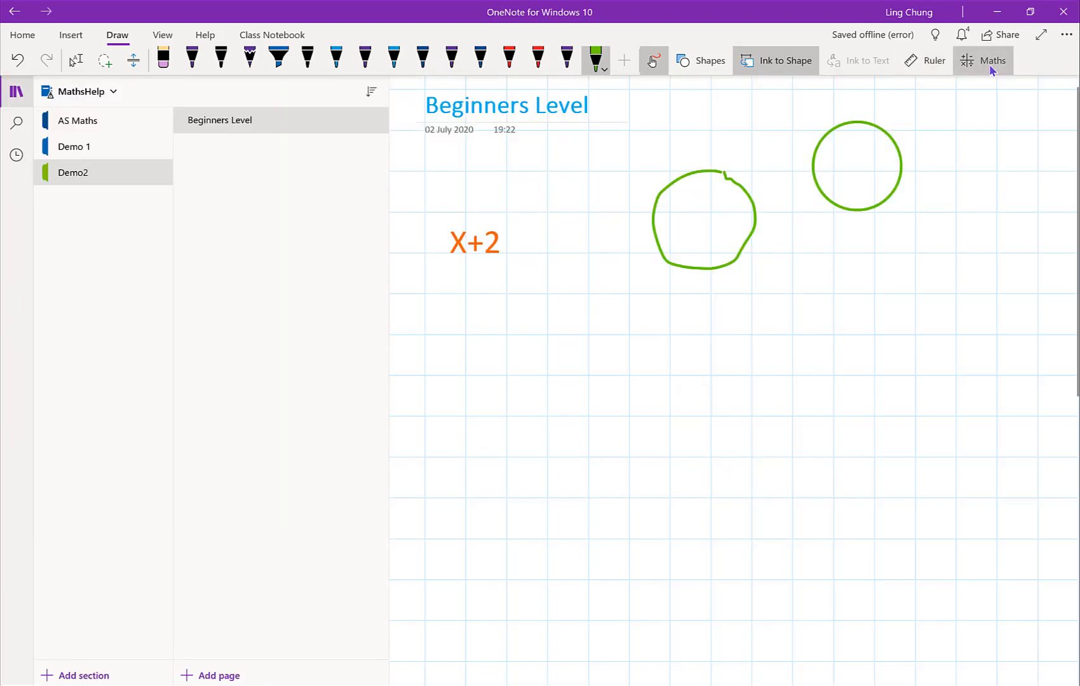
pyautogui.click(989, 64)
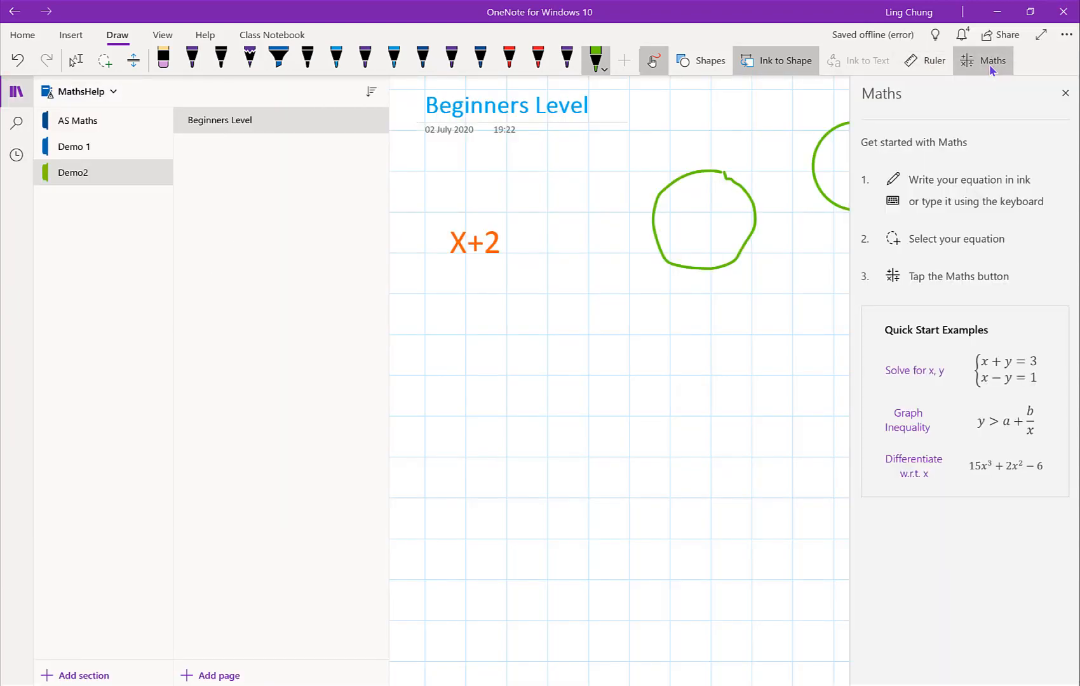
pyautogui.click(1067, 93)
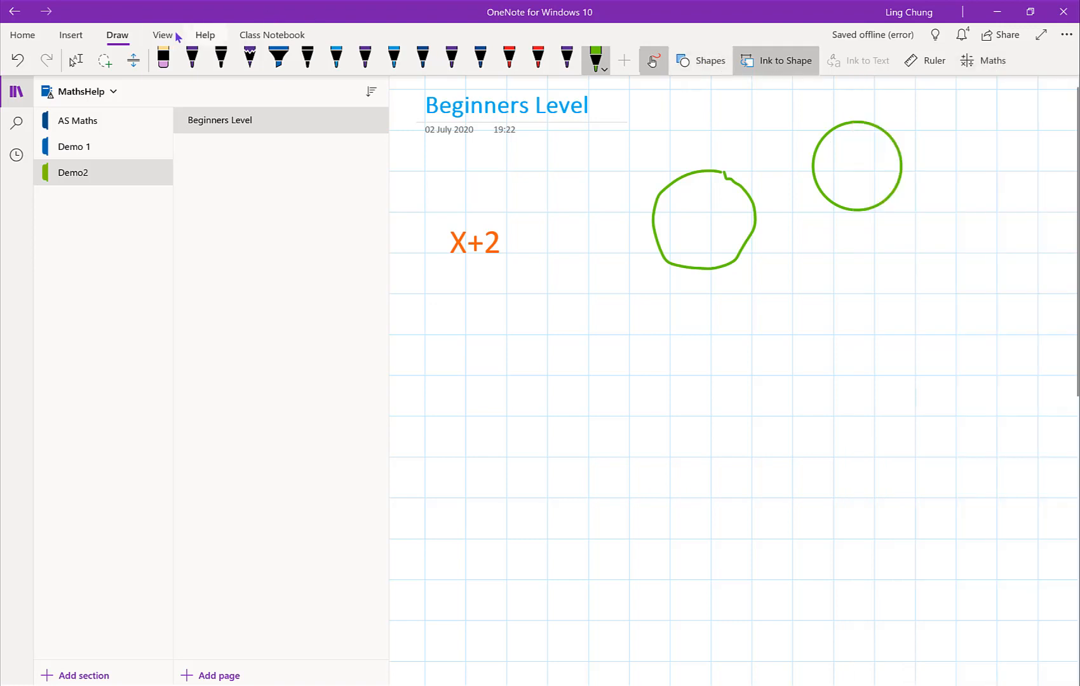
# Step: Have the page read aloud in Immersive Reader and look through its grammar, text and reading preferences
pyautogui.click(165, 36)
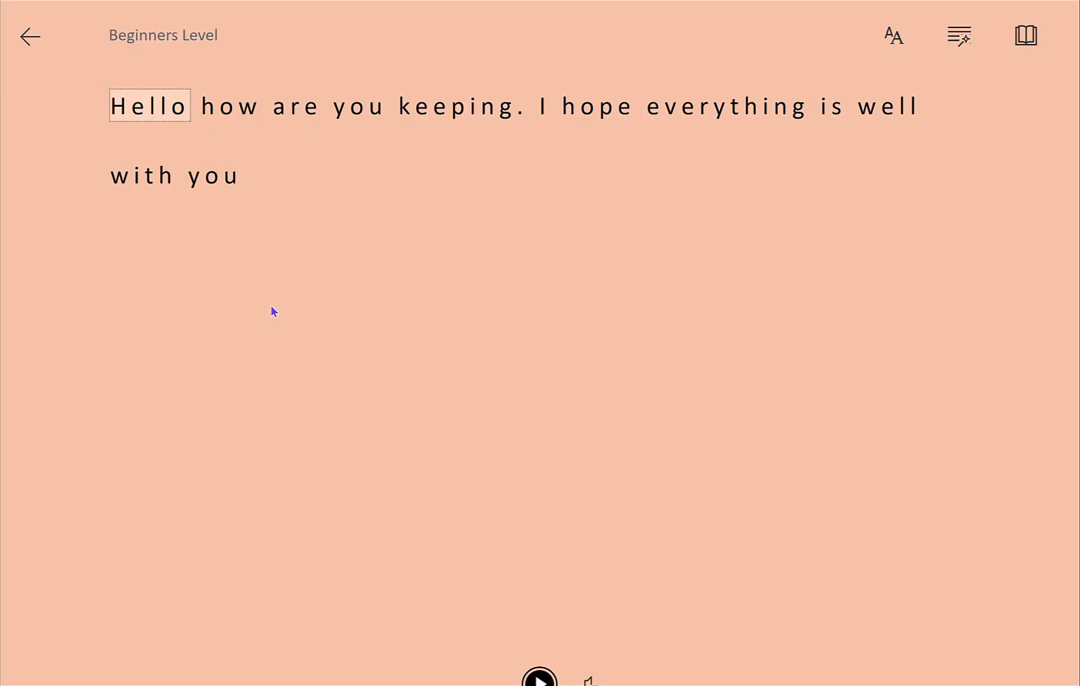
pyautogui.press('space')
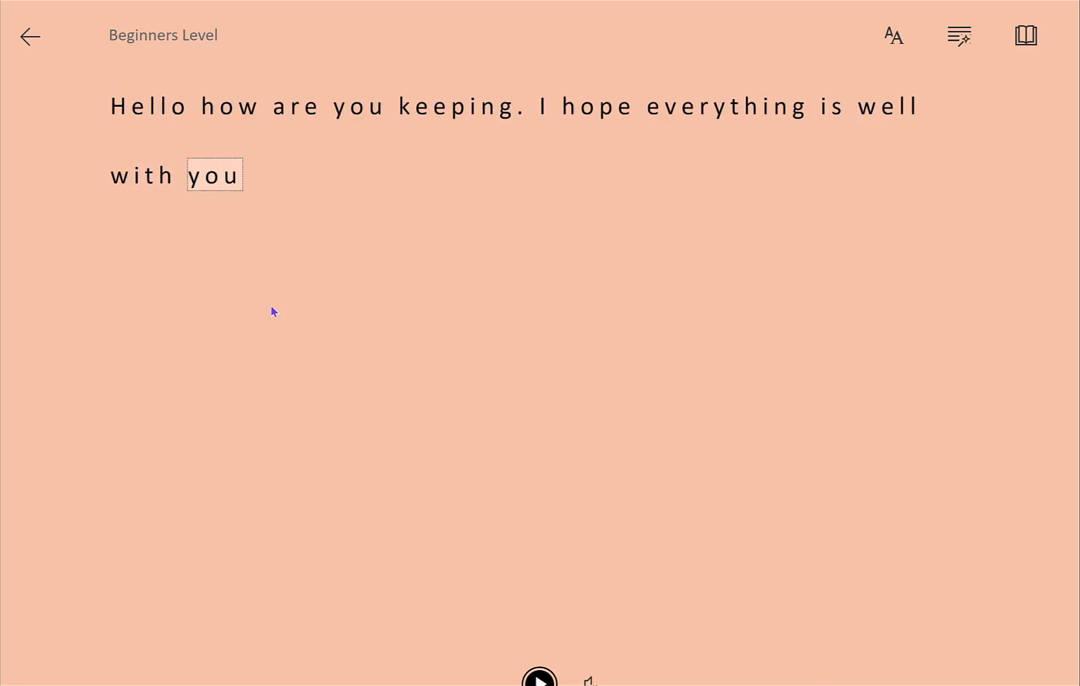
pyautogui.press('Return')
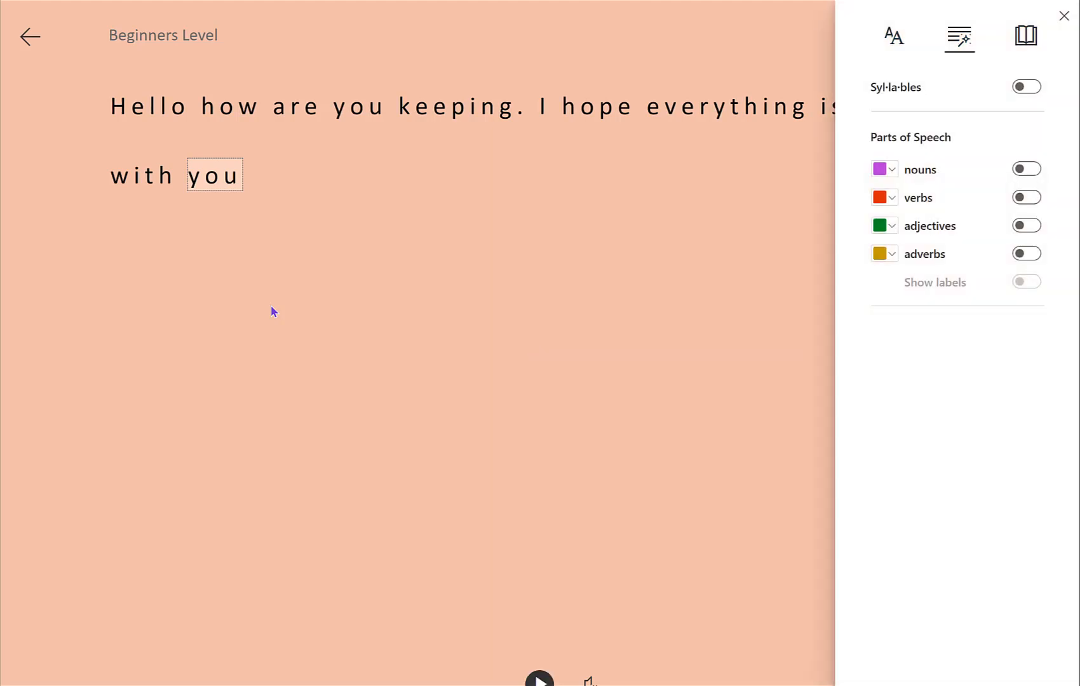
pyautogui.press('Return')
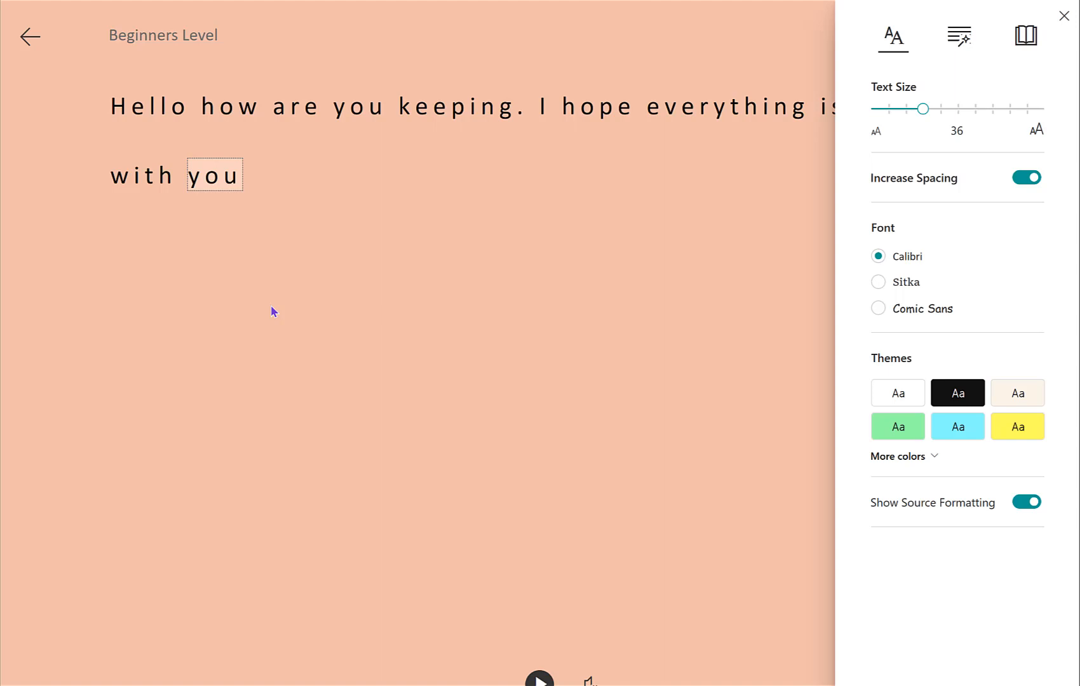
pyautogui.press('Tab')
pyautogui.press('Tab')
pyautogui.press('Return')
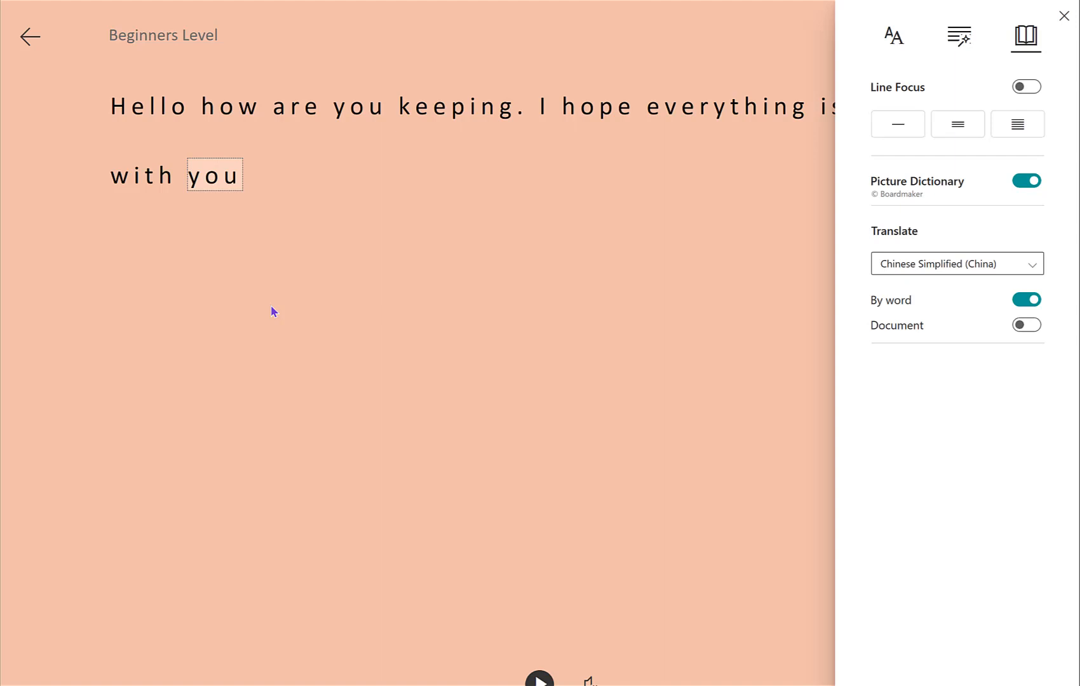
# Step: Translate the whole document into Chinese Traditional (China) and have the translation read aloud before leaving Immersive Reader
pyautogui.press('Return')
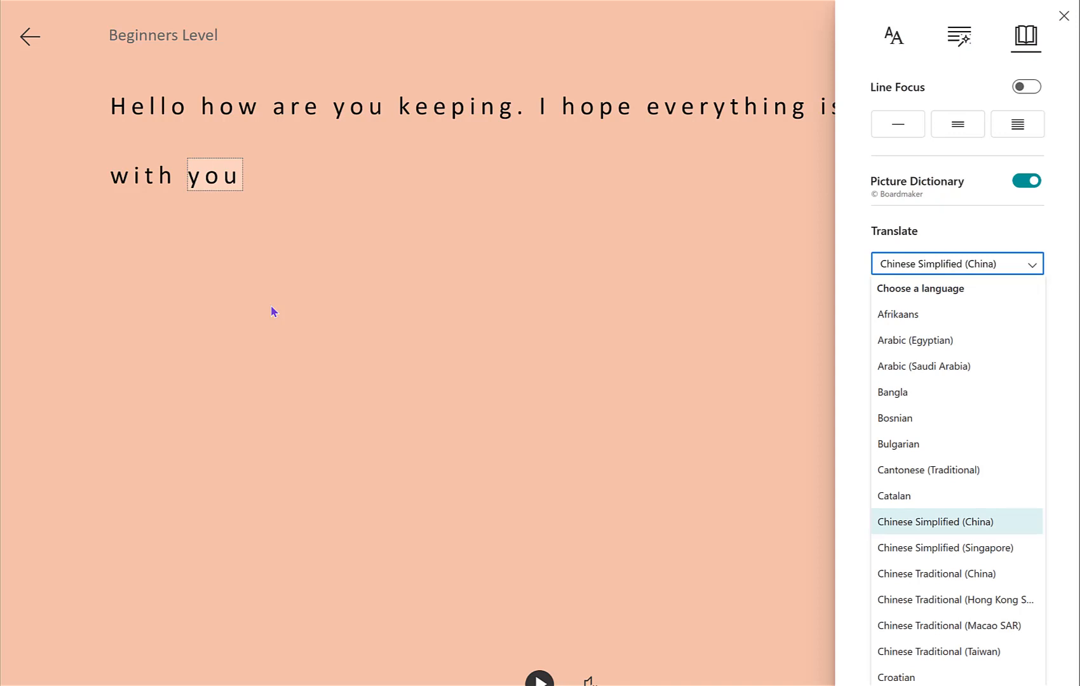
pyautogui.press('Down')
pyautogui.press('Down')
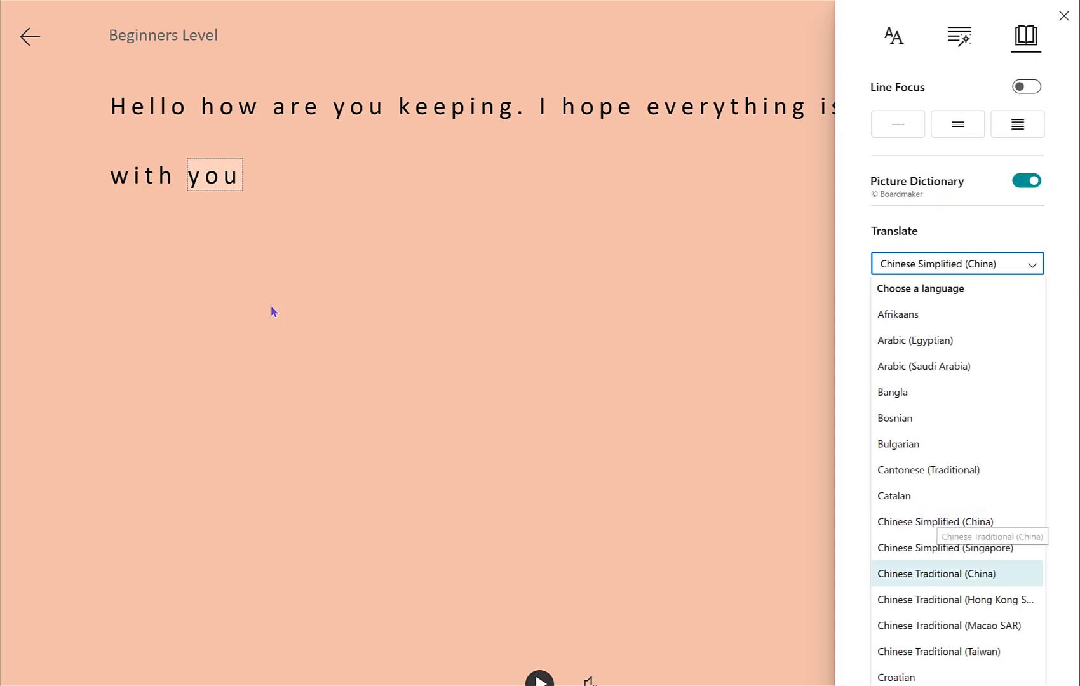
pyautogui.press('Return')
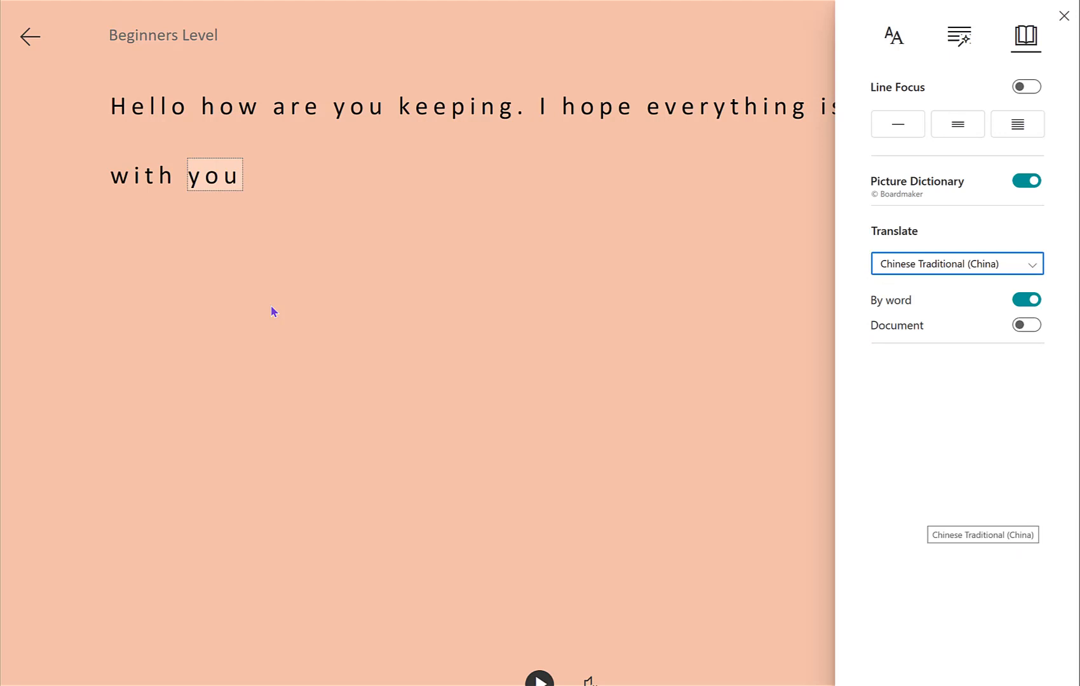
pyautogui.press('Tab')
pyautogui.press('Tab')
pyautogui.press('space')
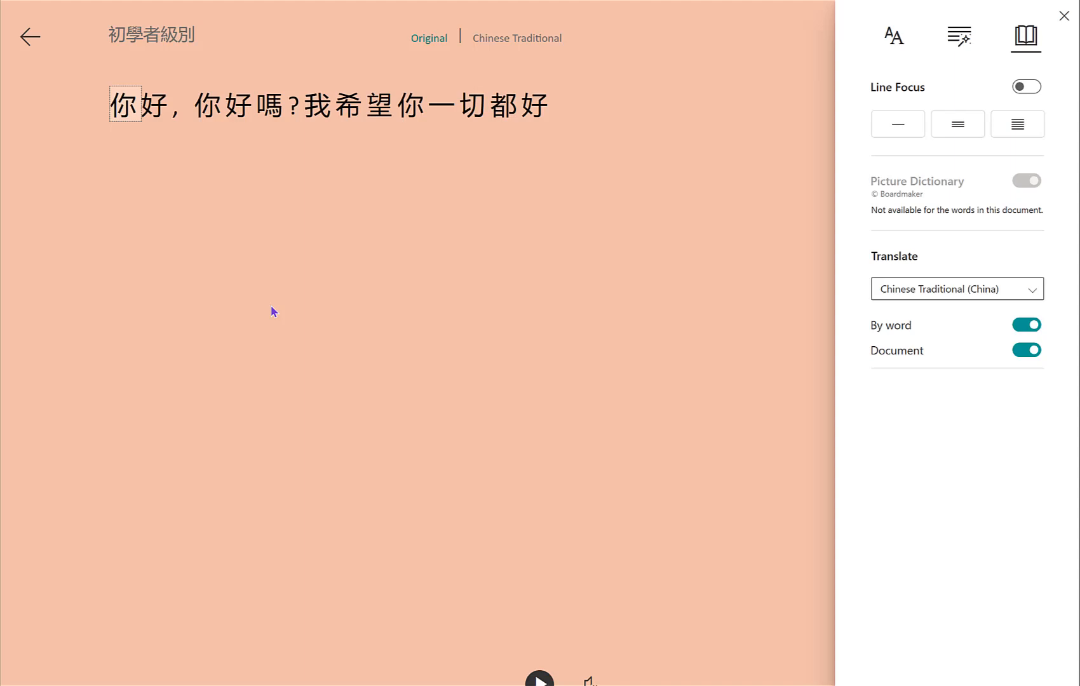
pyautogui.hotkey('ctrl', 'space')
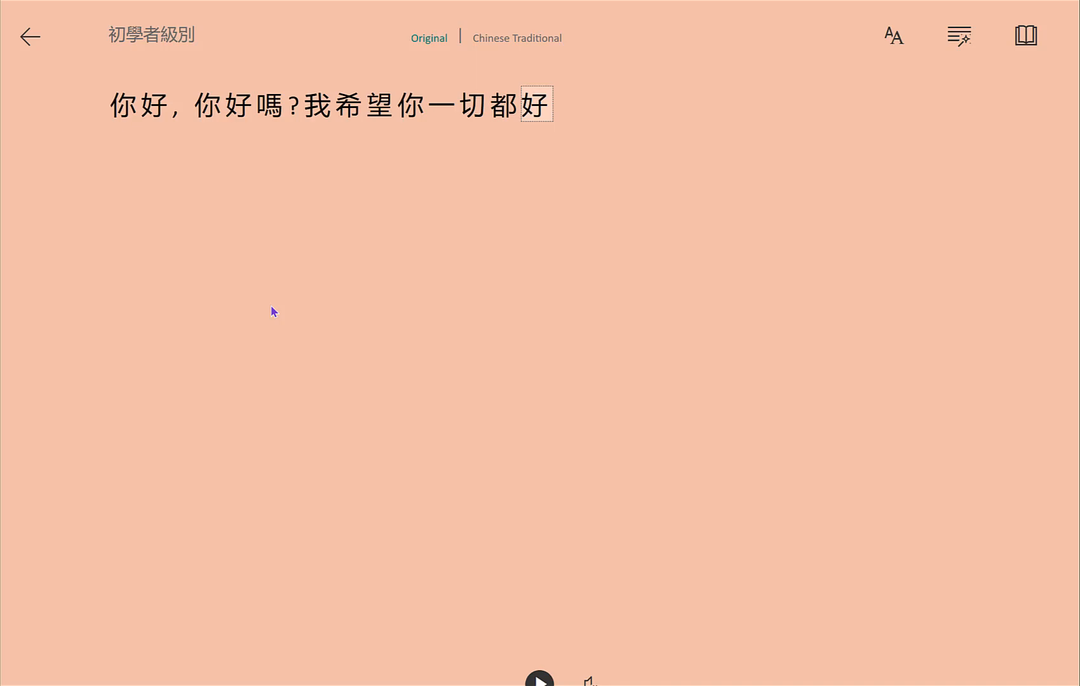
pyautogui.press('Escape')
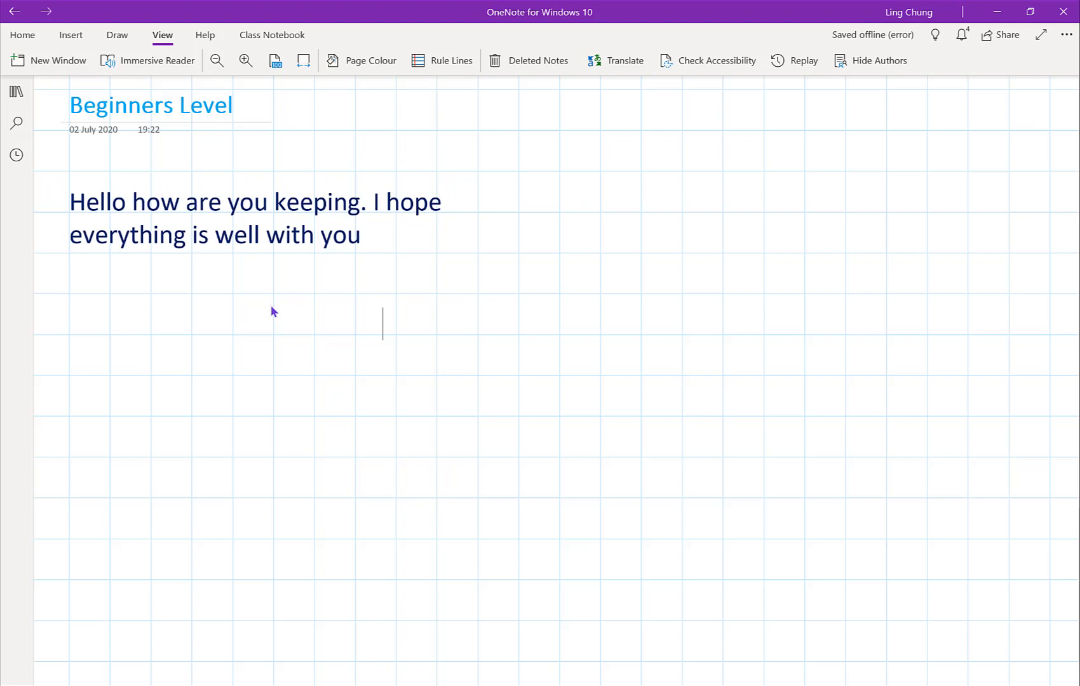
# Step: Set the page colour to a light yellow-orange shade from the additional colours
pyautogui.hotkey('alt', 'w')
pyautogui.press('p')
pyautogui.press('c')
pyautogui.press('Down')
pyautogui.press('Return')
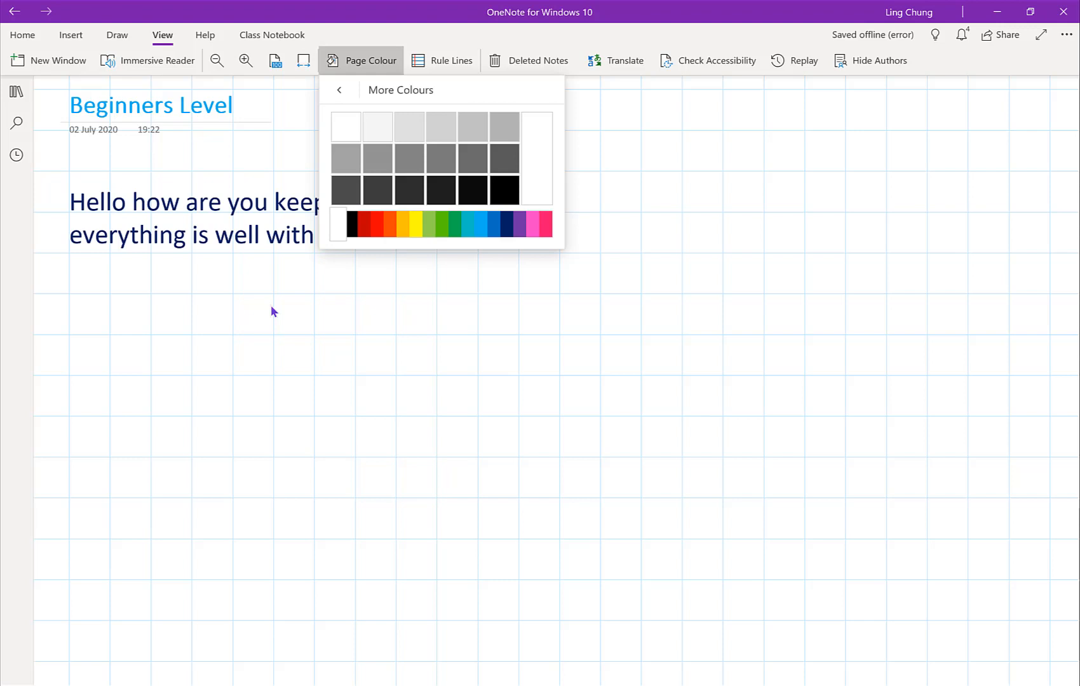
pyautogui.press('Right')
pyautogui.press('Right')
pyautogui.press('Right')
pyautogui.press('Right')
pyautogui.press('Right')
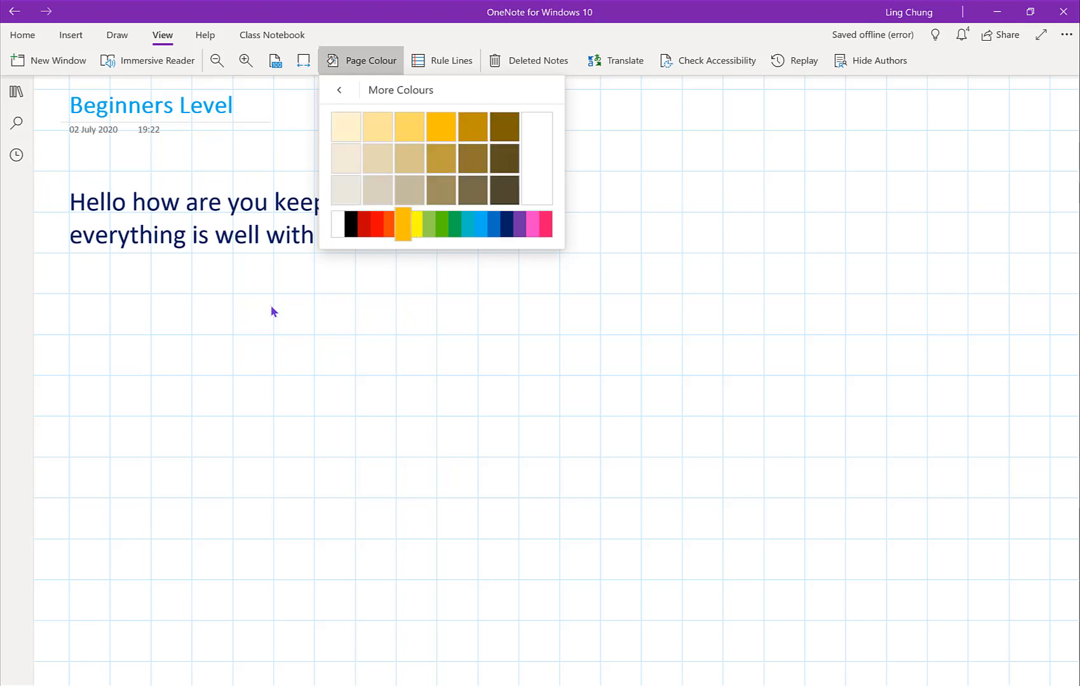
pyautogui.press('Return')
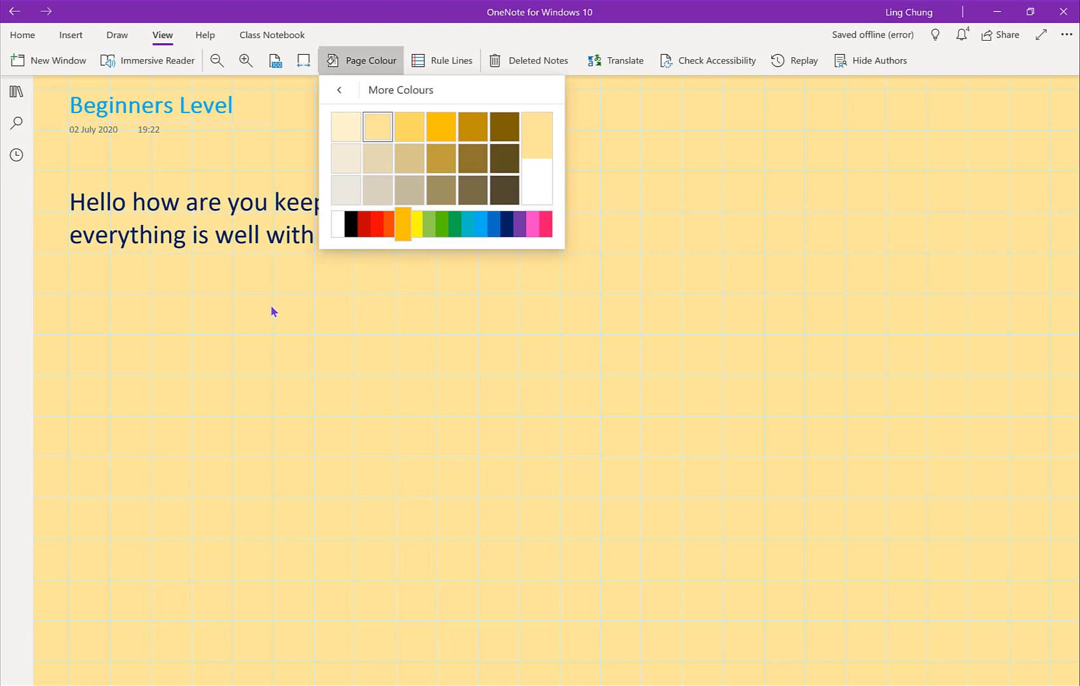
pyautogui.press('Escape')
# Step: Remove the grid rule lines from the page
pyautogui.press('Right')
pyautogui.press('Return')
pyautogui.press('Down')
pyautogui.press('Return')
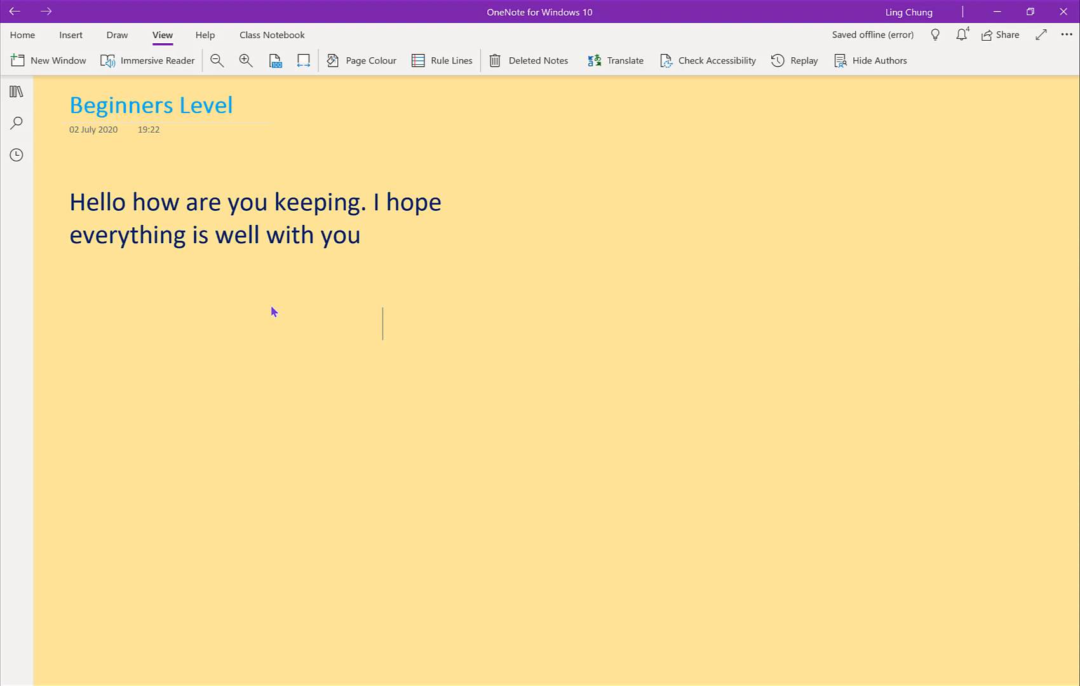
# Step: Change the font colour of the page title "Beginners Level" to the standard dark blue
pyautogui.hotkey('alt', 'h')
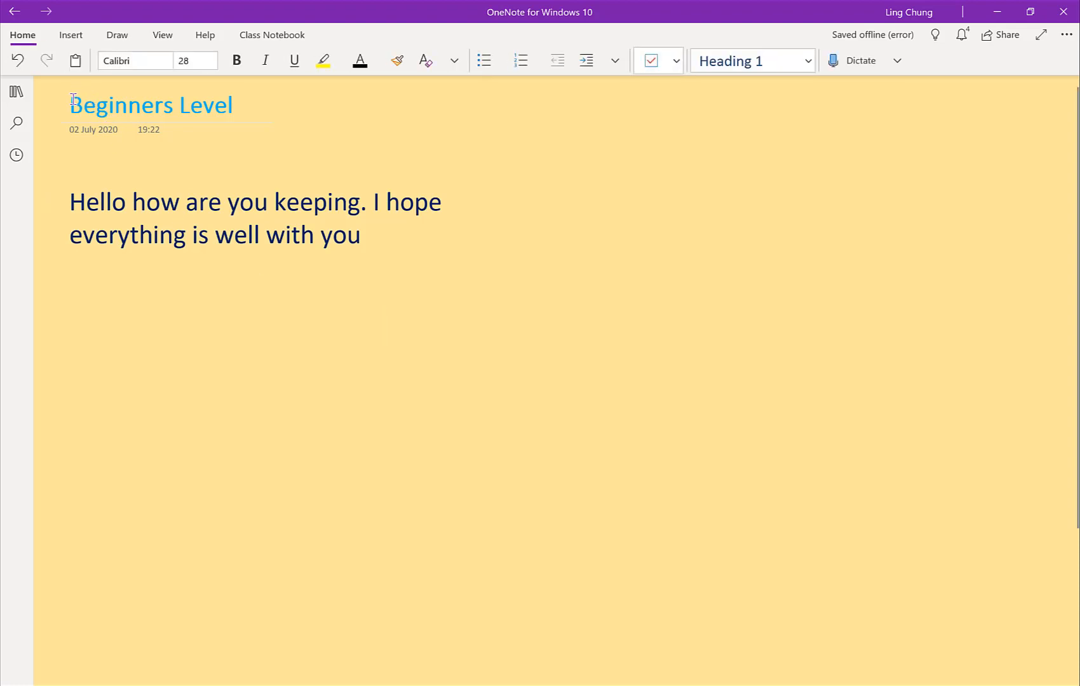
pyautogui.moveTo(71, 101); pyautogui.dragTo(275, 122)
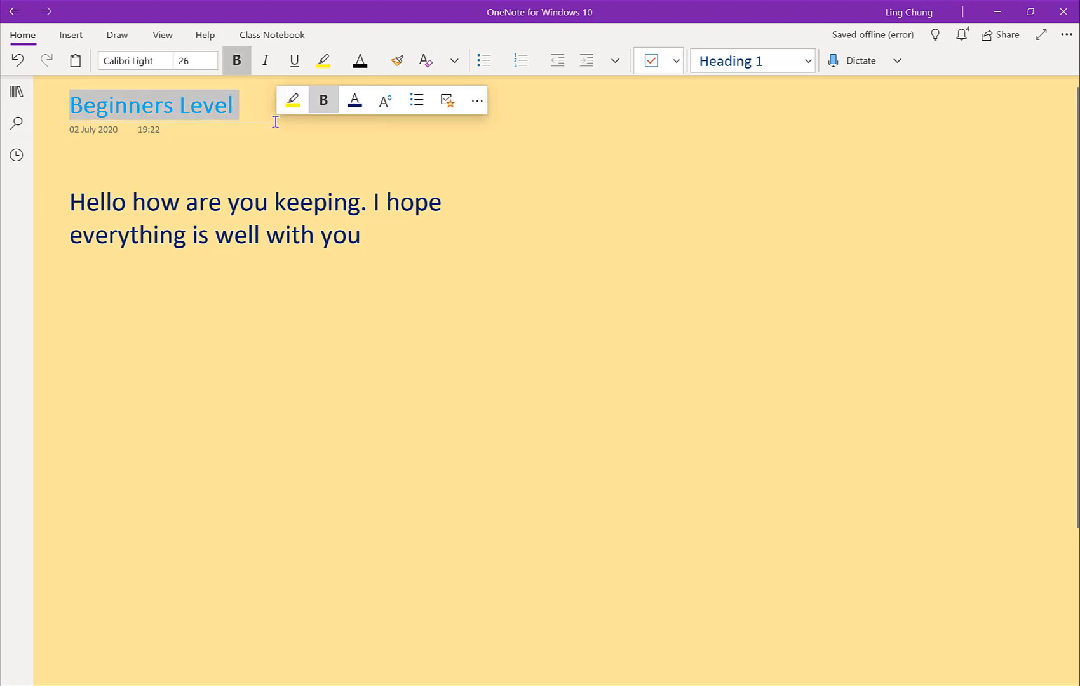
pyautogui.click(366, 101)
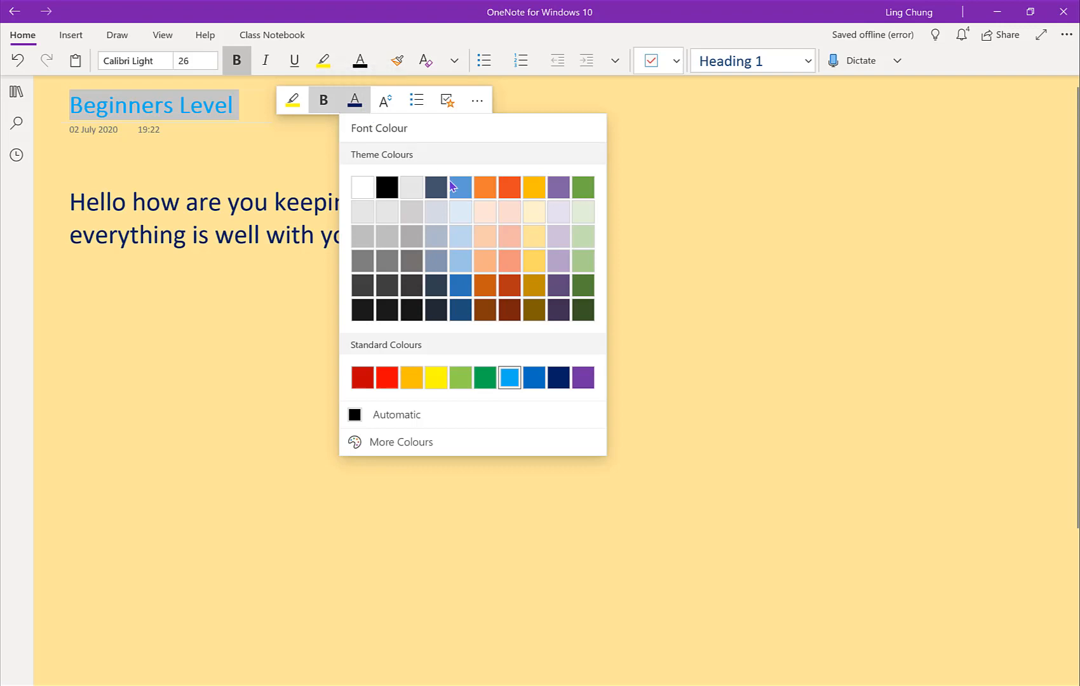
pyautogui.click(558, 378)
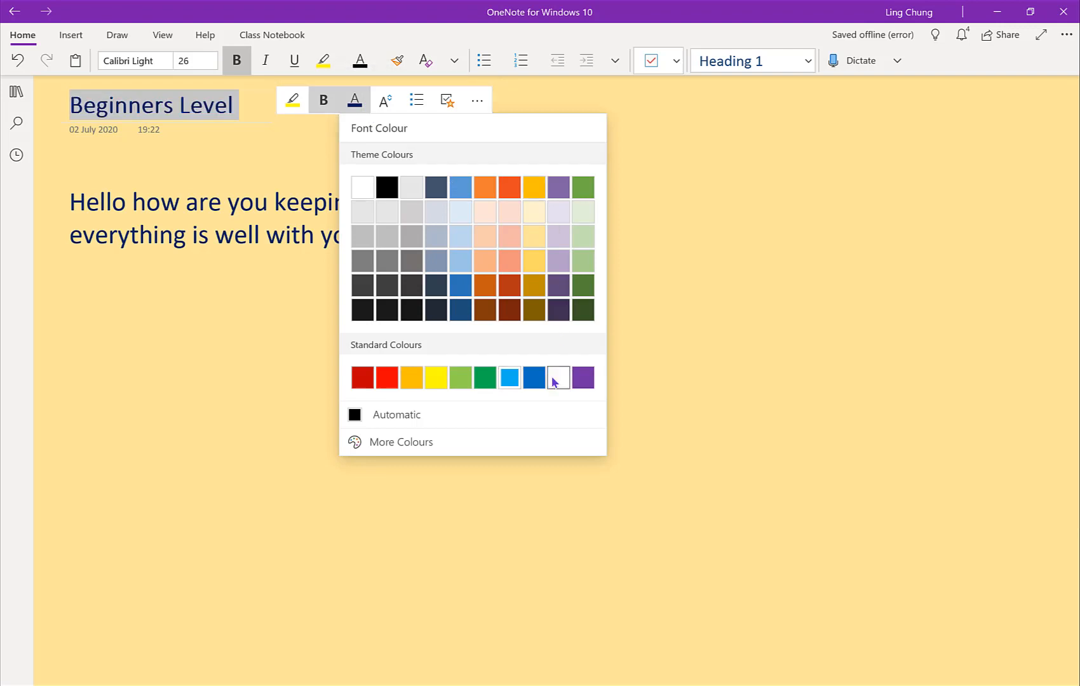
pyautogui.click(249, 118)
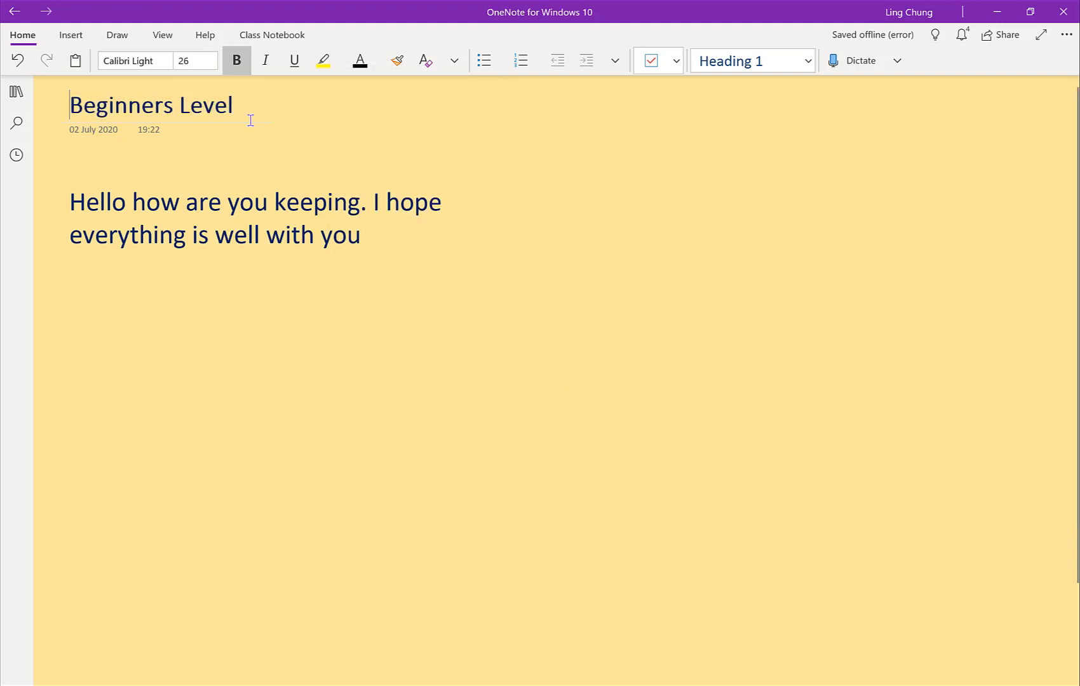
# Step: Set the font size of the "Beginners Level" title to 48
pyautogui.moveTo(247, 107); pyautogui.dragTo(47, 109)
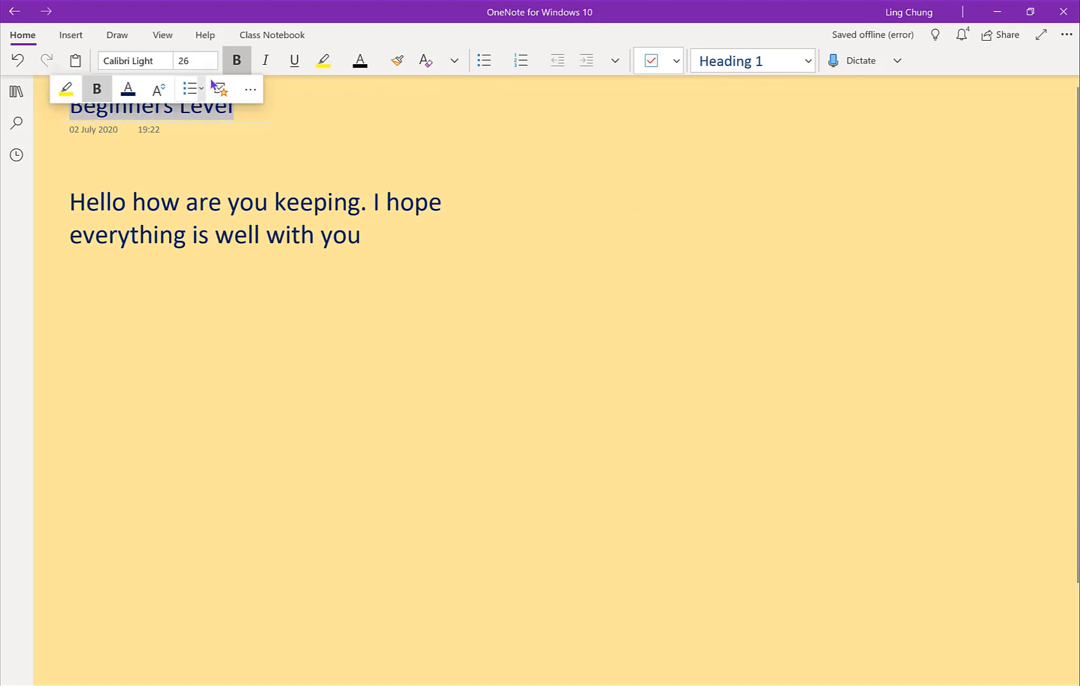
pyautogui.click(201, 60)
pyautogui.click(213, 64)
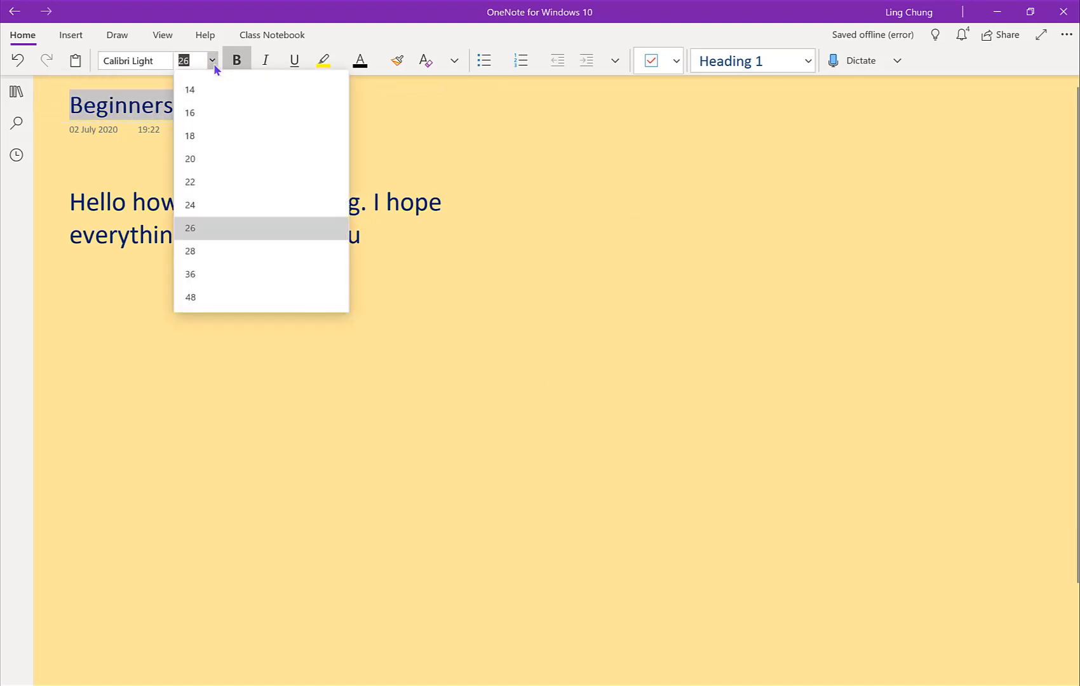
pyautogui.click(196, 297)
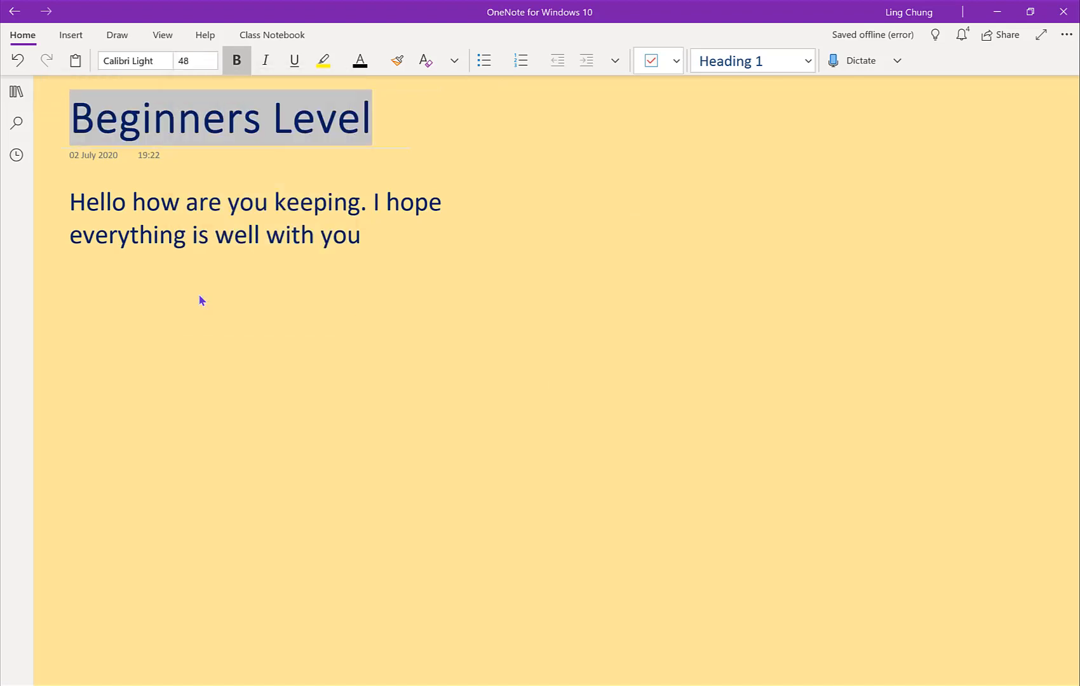
# Step: Widen the text container of the "Hello how are you keeping" sentence so it fits on one line
pyautogui.click(300, 235)
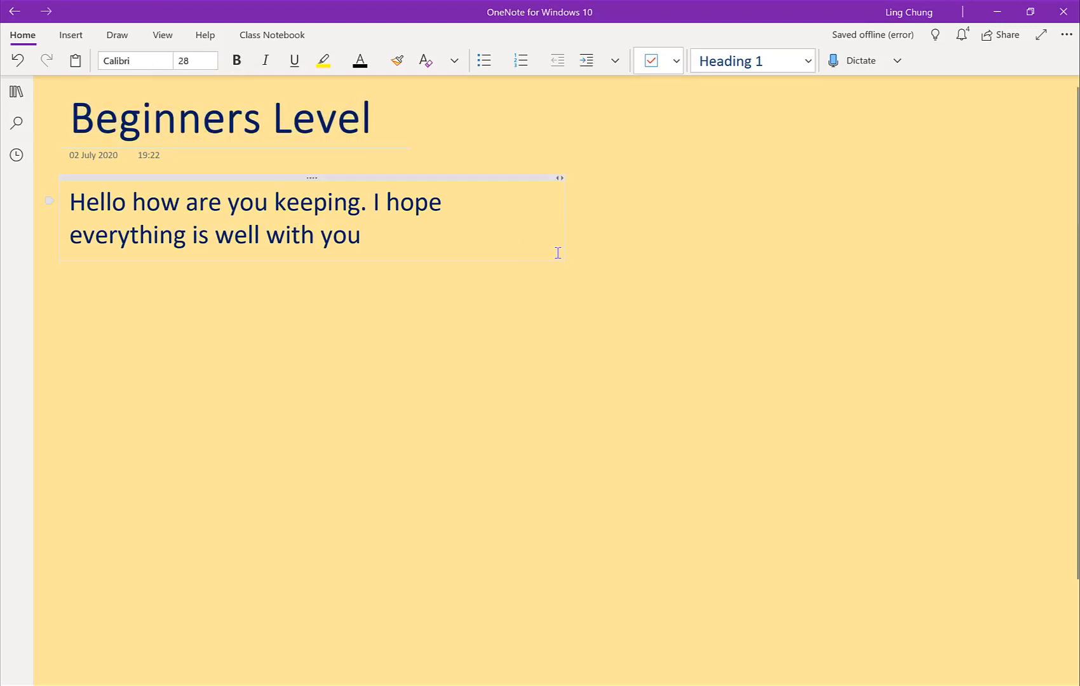
pyautogui.moveTo(642, 229); pyautogui.dragTo(886, 217)
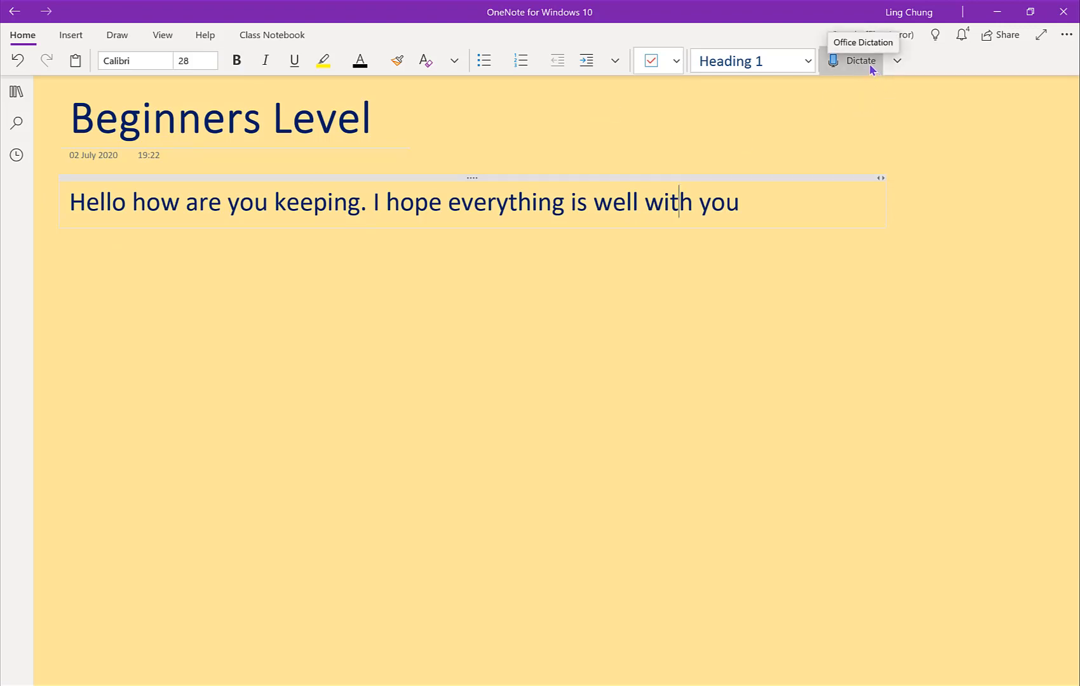
# Step: Dictate a paragraph below the greeting sentence, starting "Mission to the screen hello how are you keeping I hope everything is well with you"
pyautogui.click(86, 264)
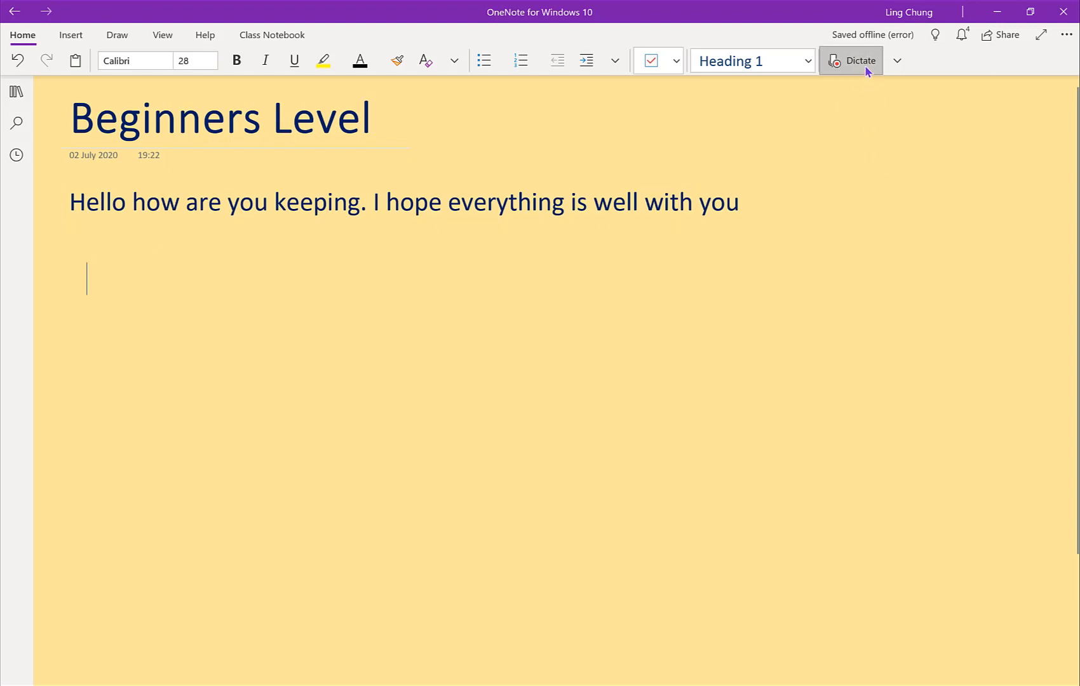
pyautogui.click(841, 64)
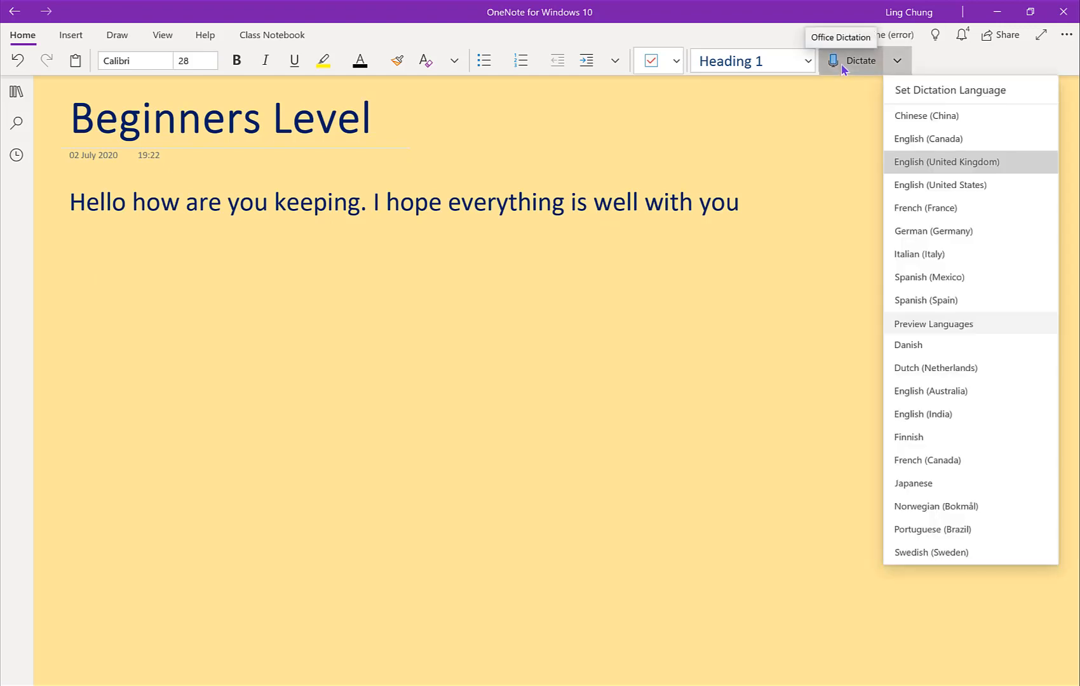
pyautogui.click(841, 63)
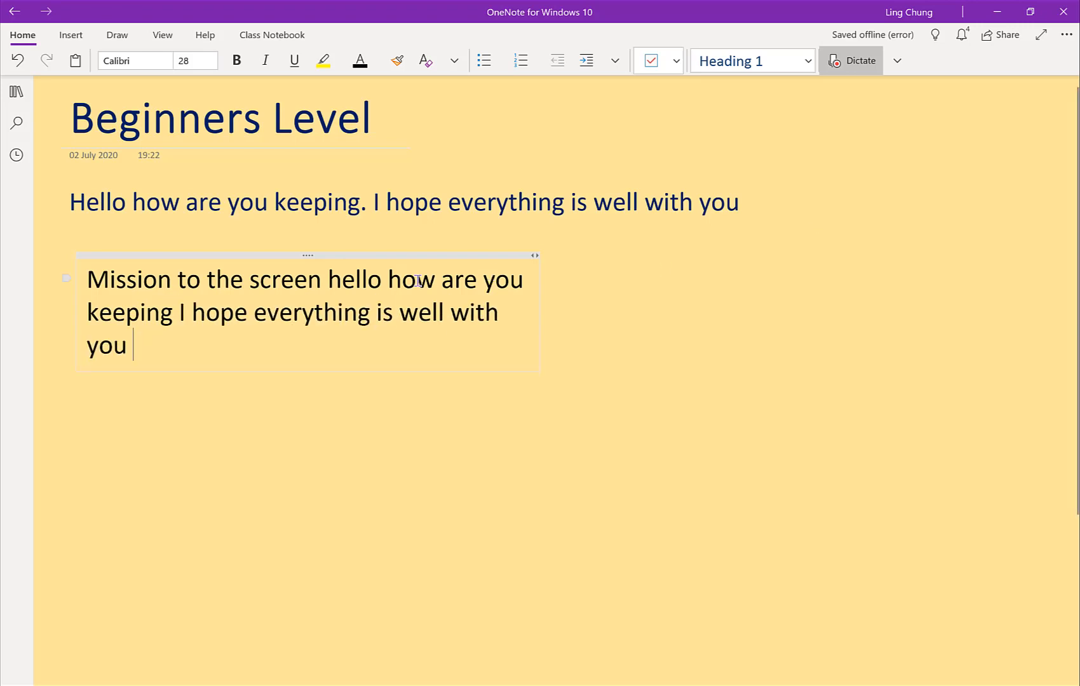
pyautogui.click(874, 67)
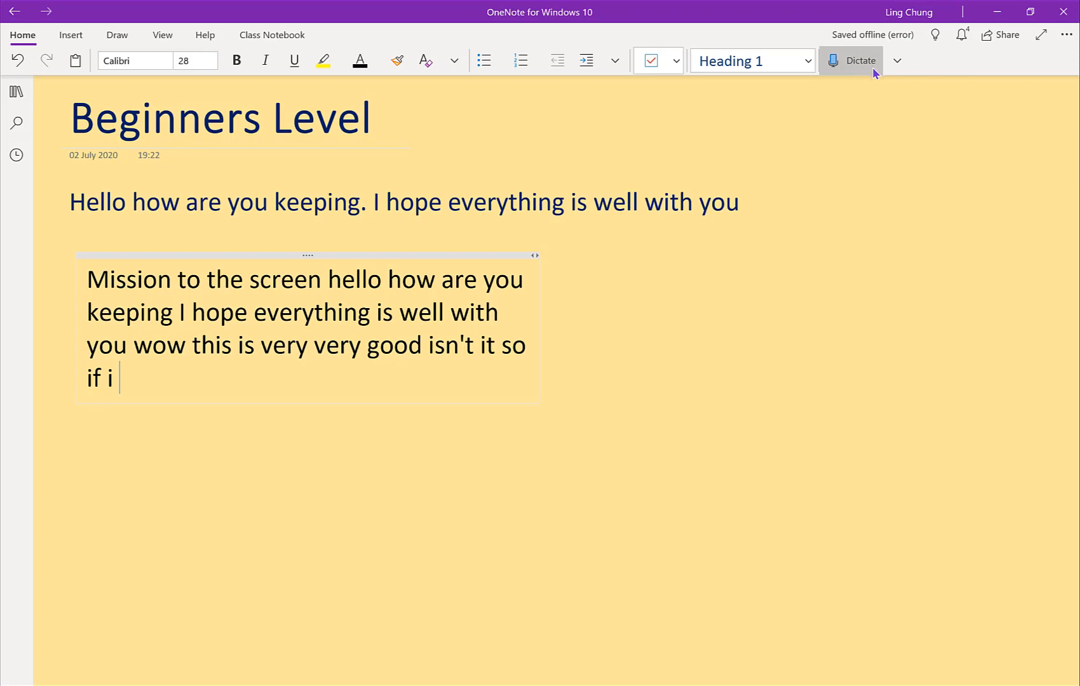
# Step: Replay how the dictated text on the page was written
pyautogui.click(163, 36)
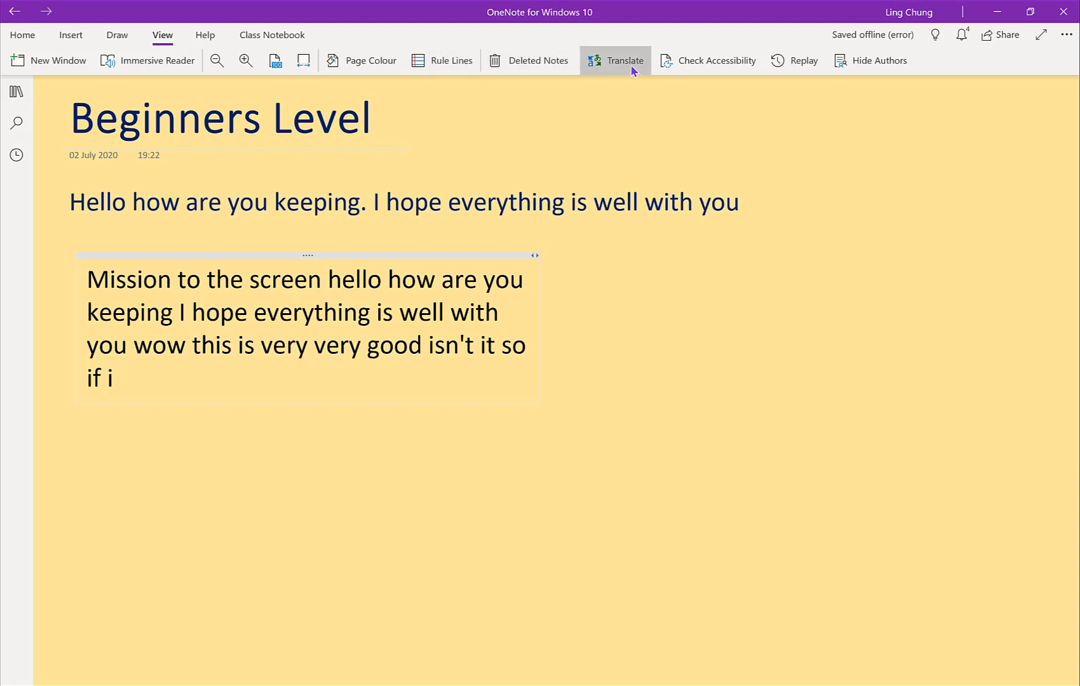
pyautogui.click(802, 70)
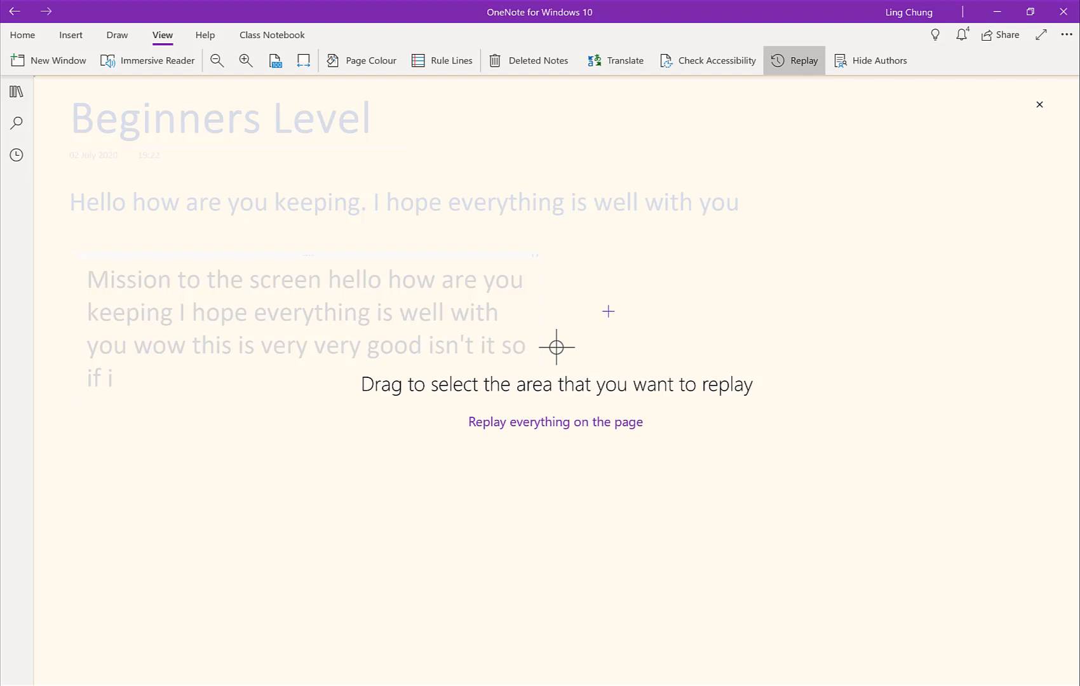
pyautogui.click(629, 329)
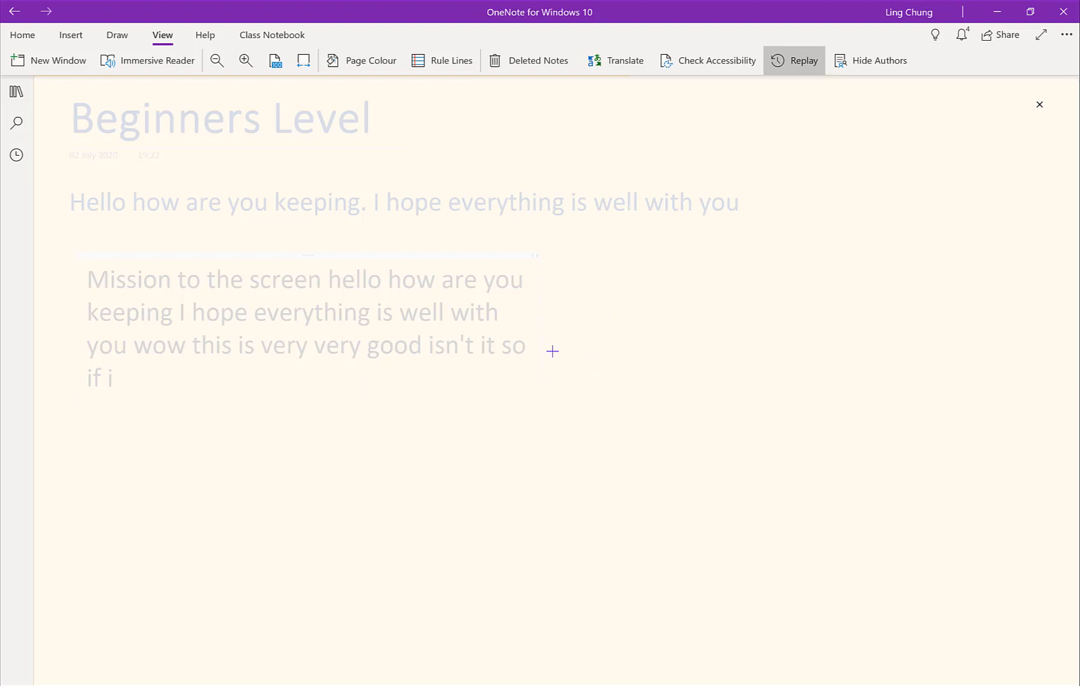
pyautogui.click(550, 424)
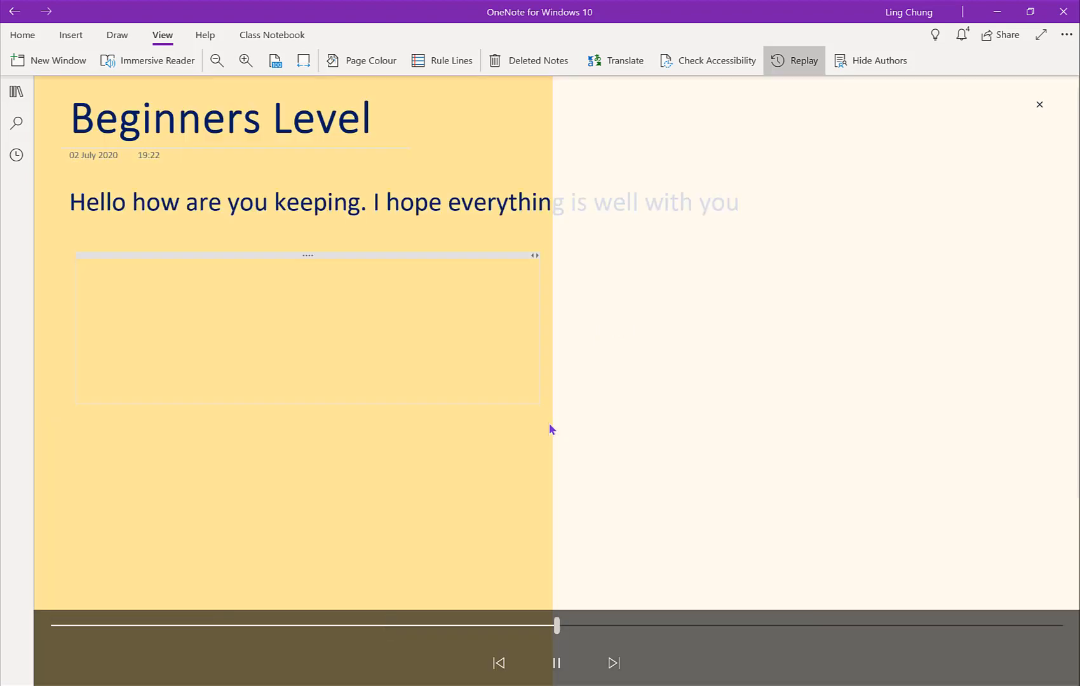